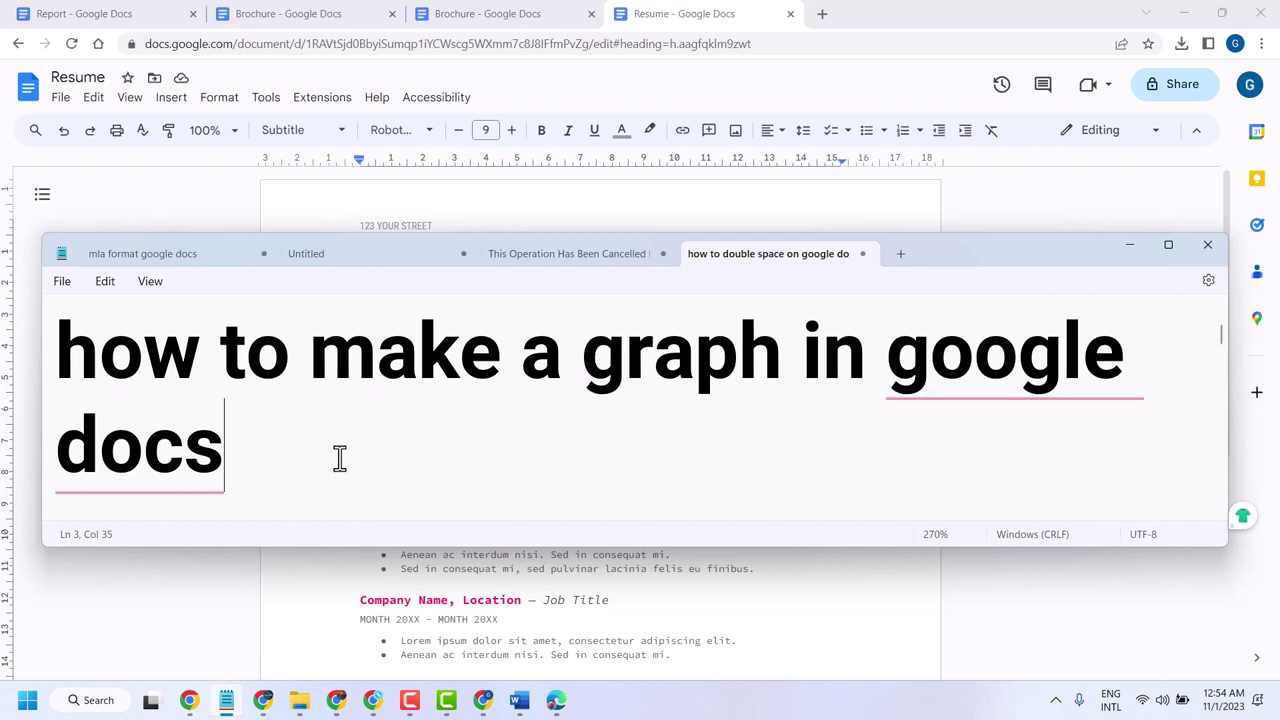
Switch to the Report document and hide its document outline panel
click(80, 13)
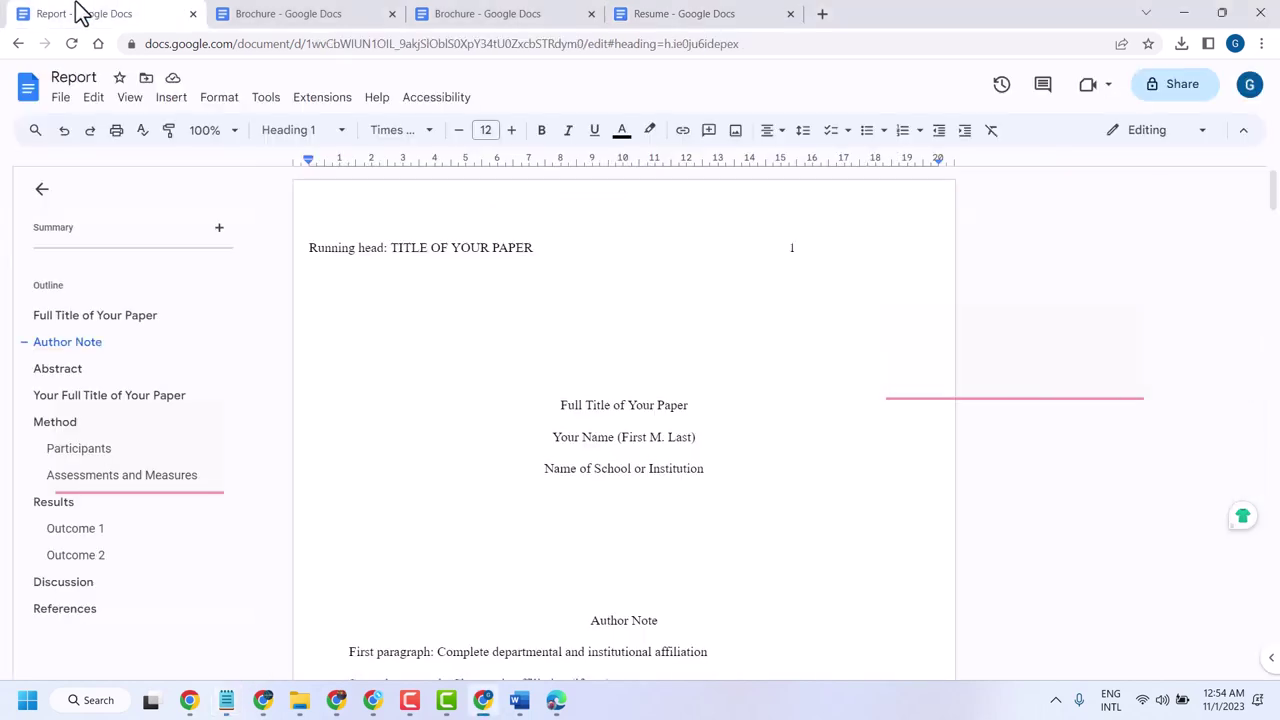
scroll(480, 382, down, 2)
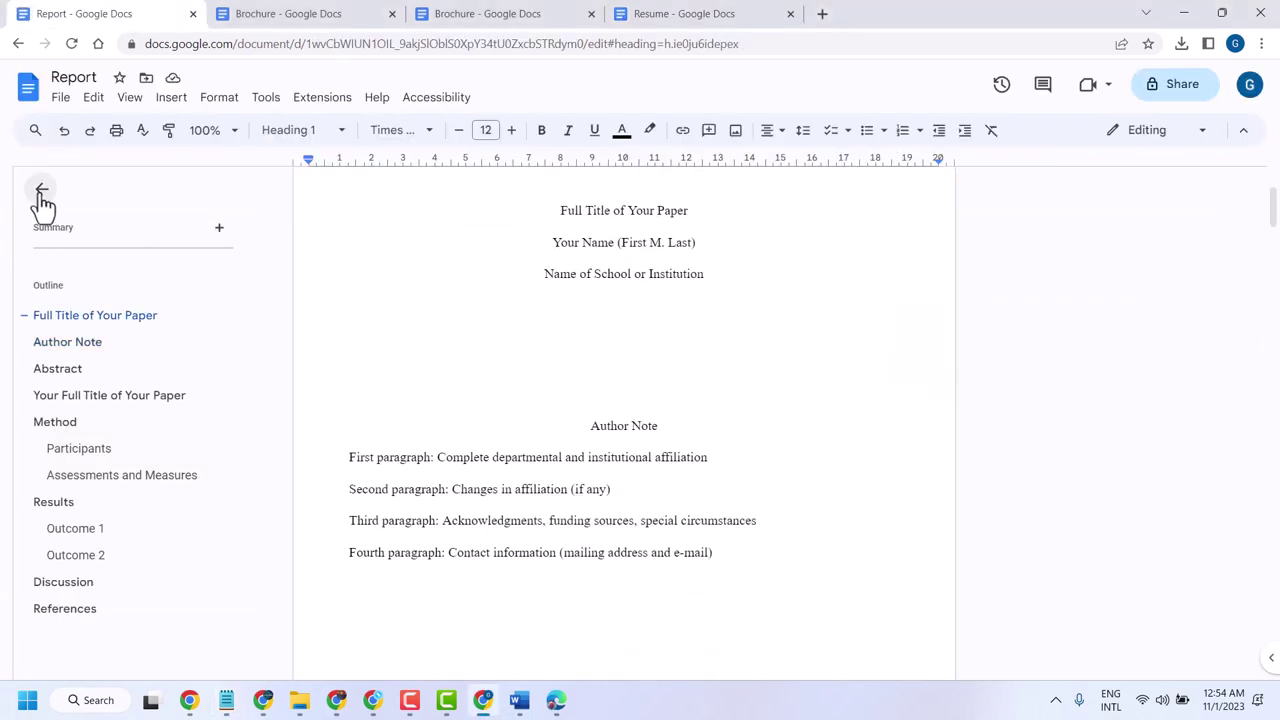
key(ctrl+alt+a)
key(ctrl+alt+h)
Place the cursor on the empty line below the Author Note paragraphs
scroll(494, 360, up, 2)
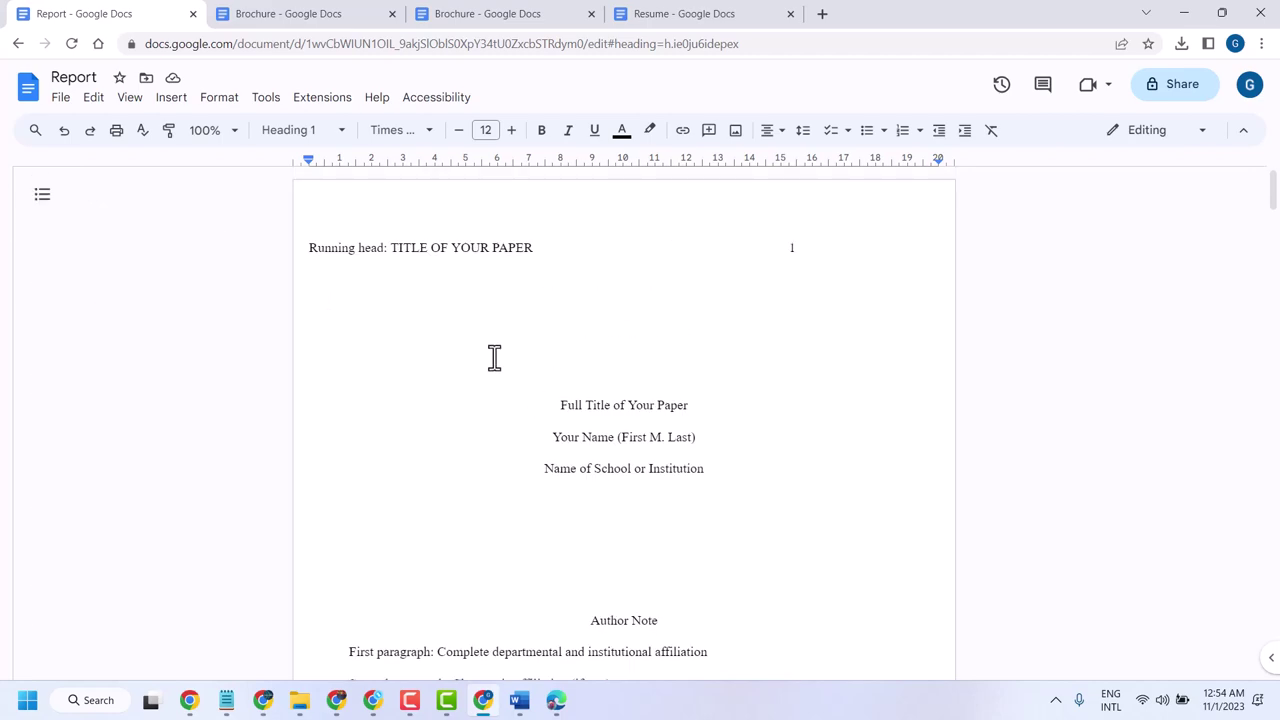
scroll(494, 358, down, 4)
scroll(494, 356, up, 3)
scroll(494, 356, down, 3)
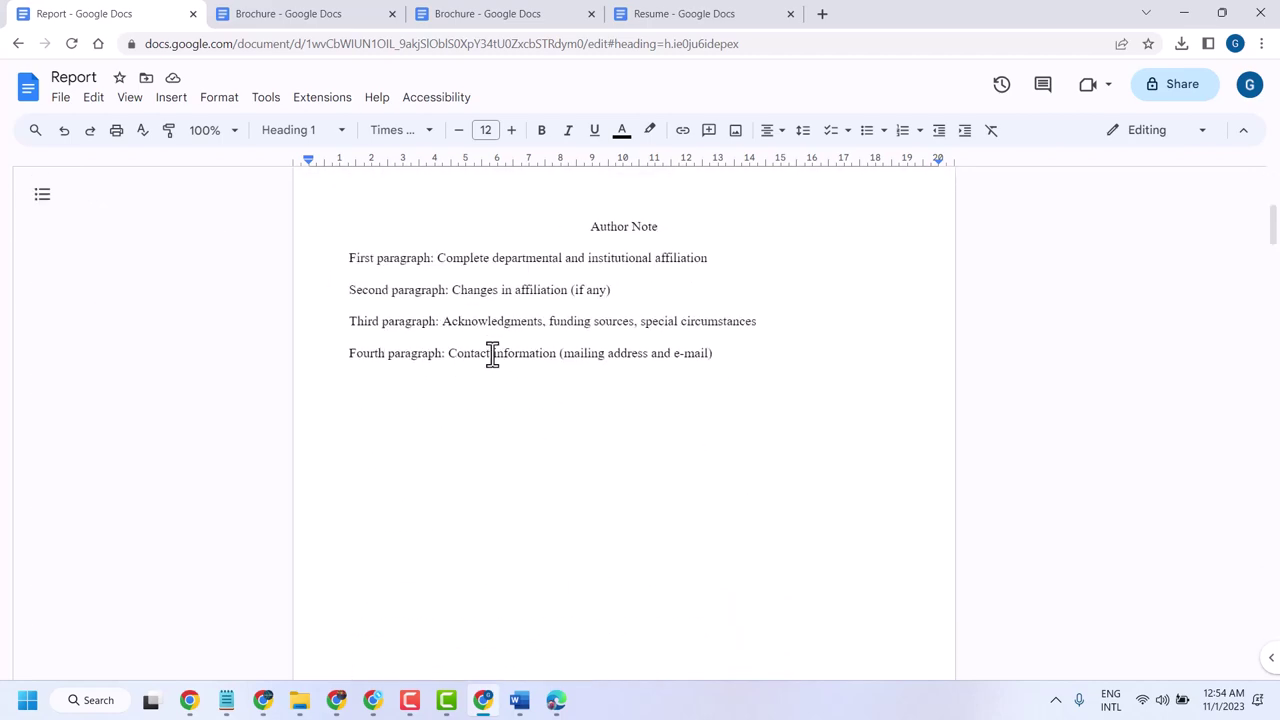
scroll(480, 330, down, 2)
click(423, 249)
scroll(528, 349, up, 2)
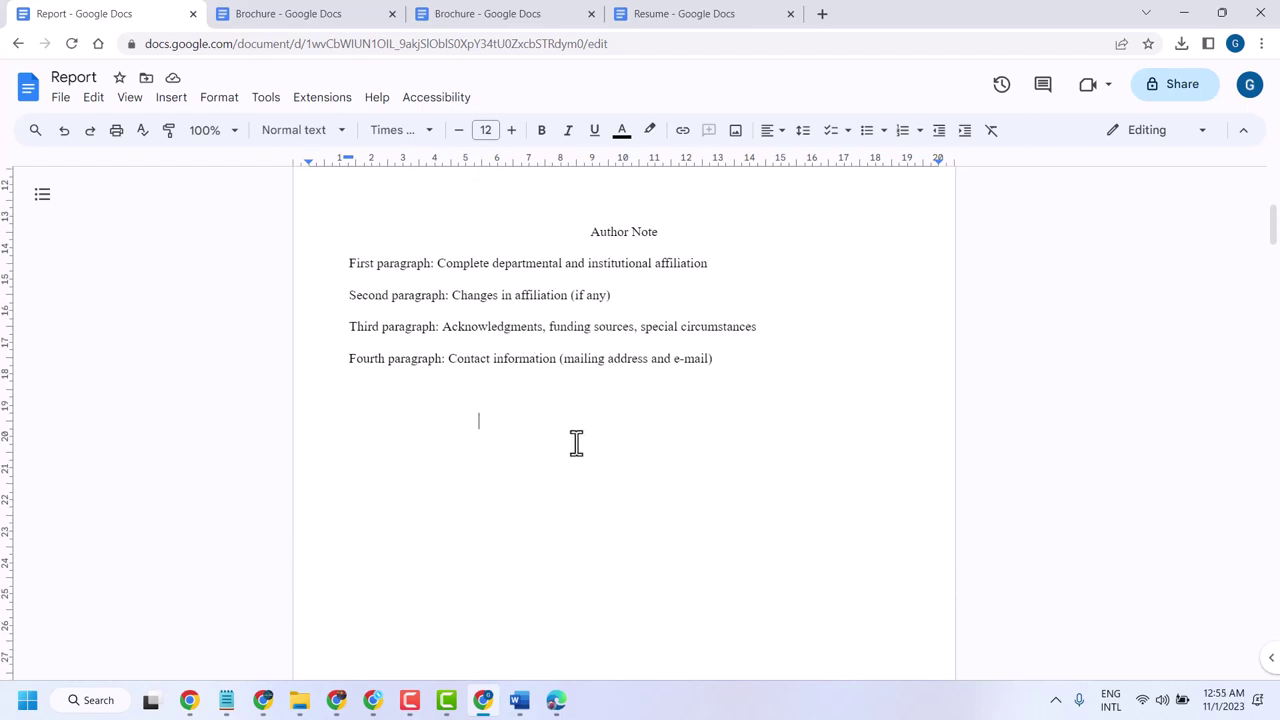
Insert a sample bar chart at the cursor using Insert > Chart > Bar
click(172, 98)
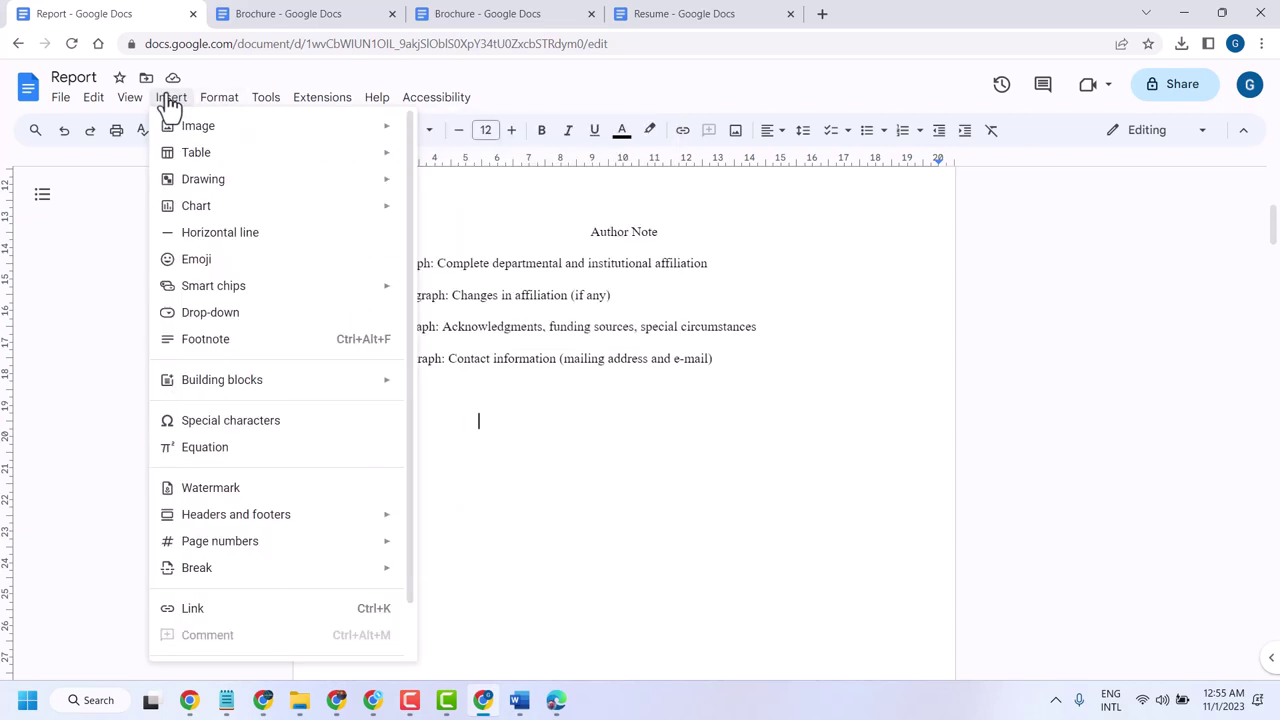
mouse_move(196, 206)
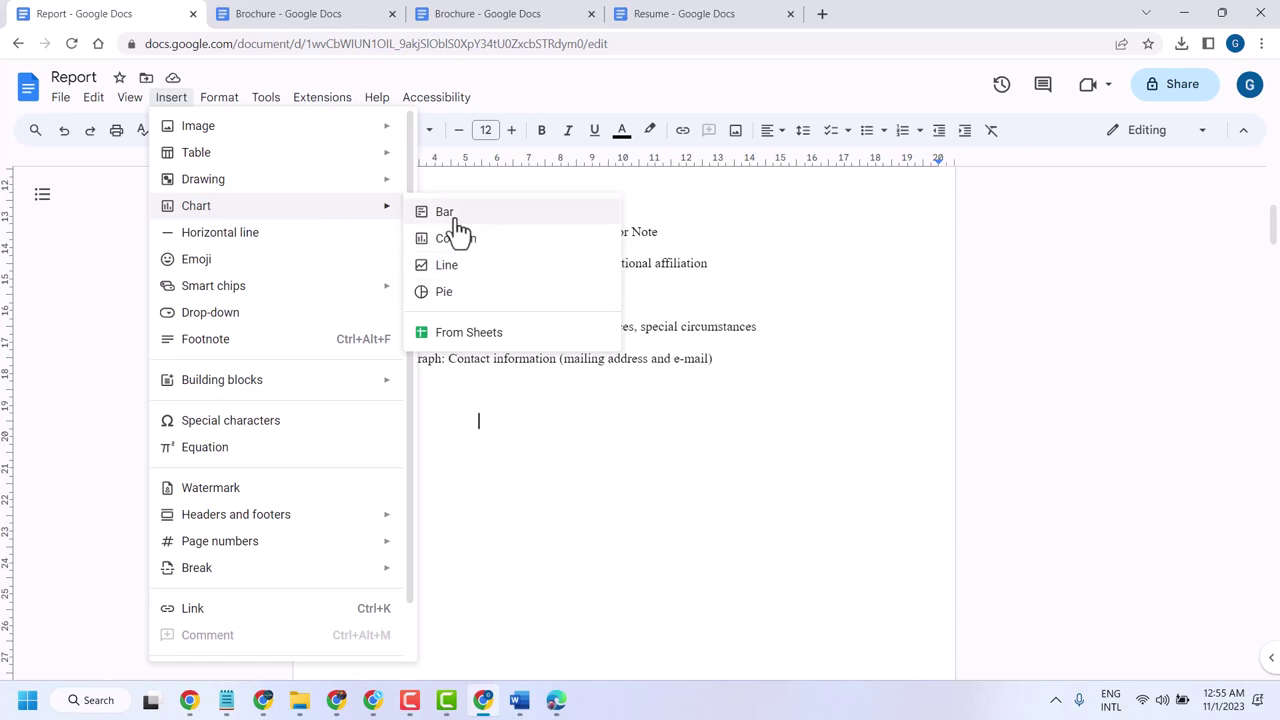
click(455, 214)
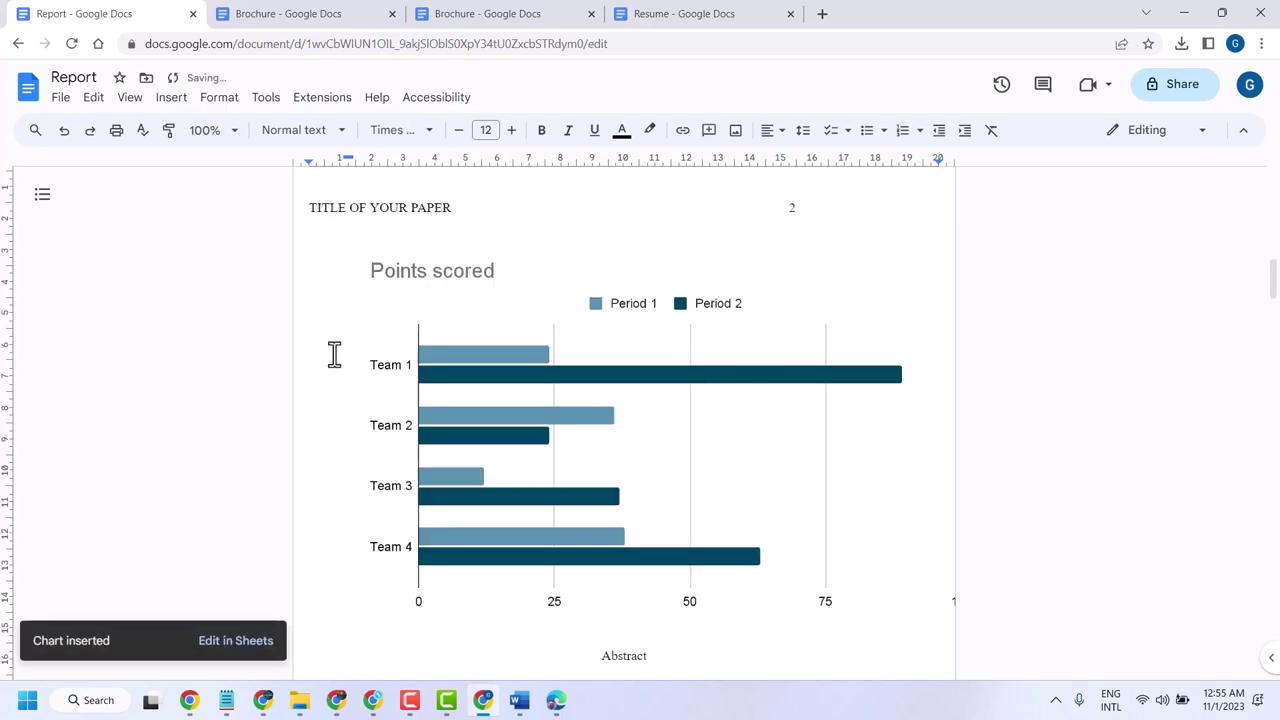
Select the Points scored bar chart and drag its top-left corner inward to shrink it proportionally
scroll(335, 354, down, 3)
scroll(335, 354, down, 1)
scroll(335, 354, down, 2)
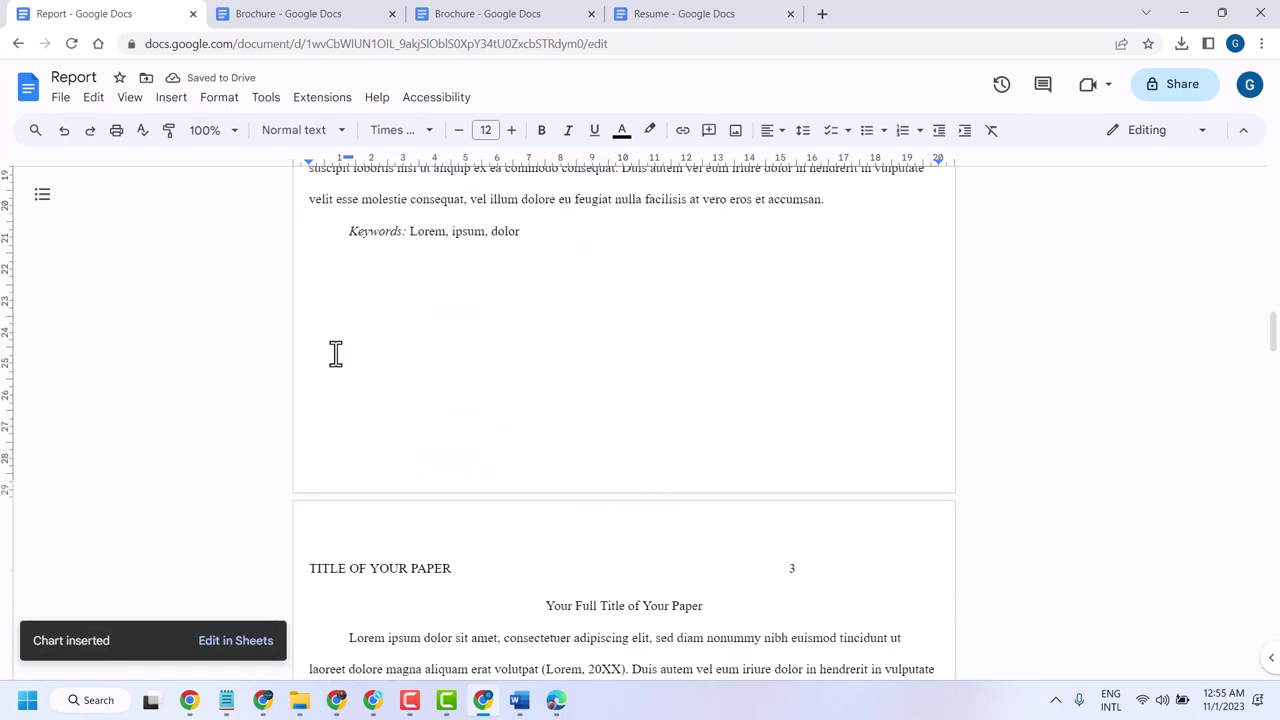
scroll(335, 354, up, 5)
scroll(335, 354, up, 2)
scroll(335, 354, down, 2)
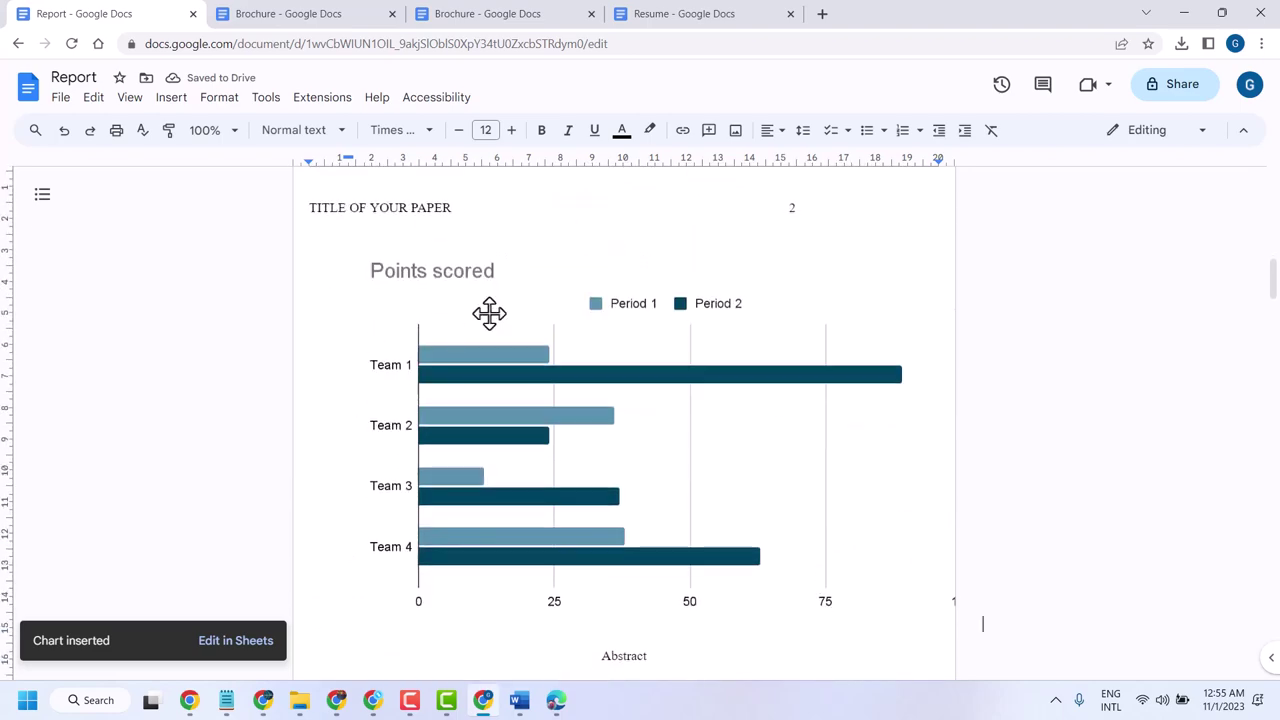
click(511, 304)
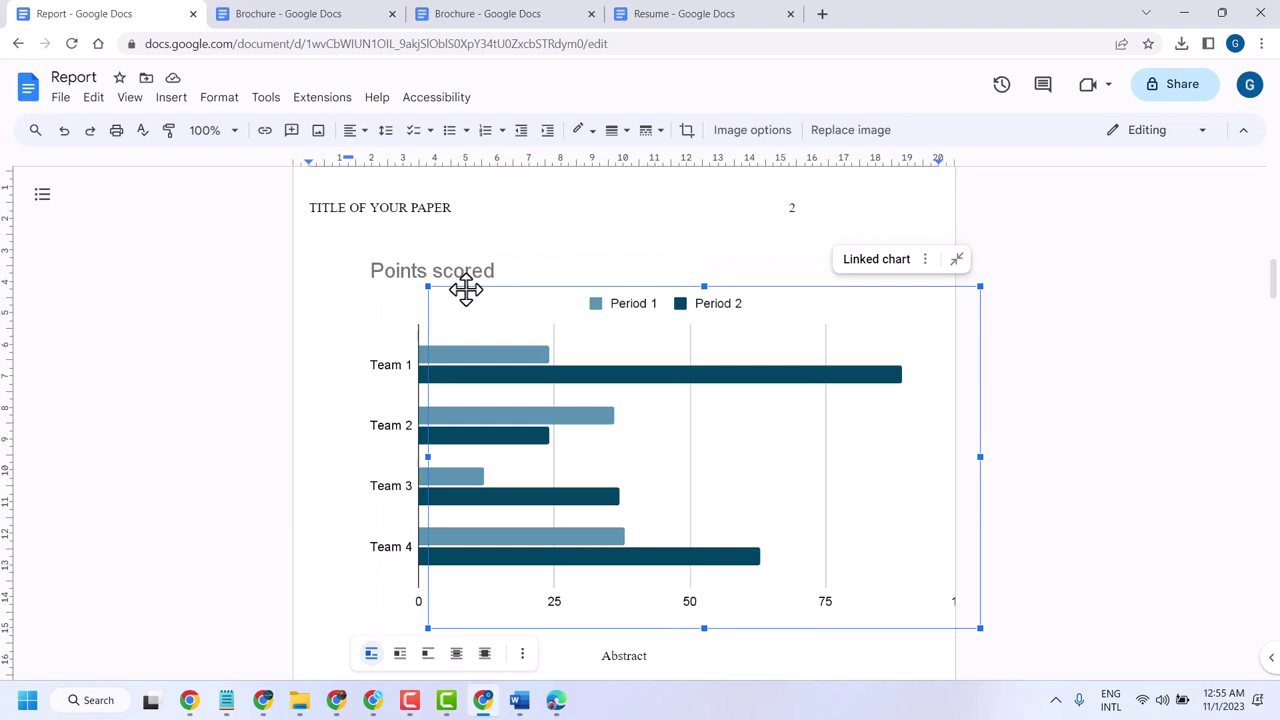
drag(347, 240, 480, 298)
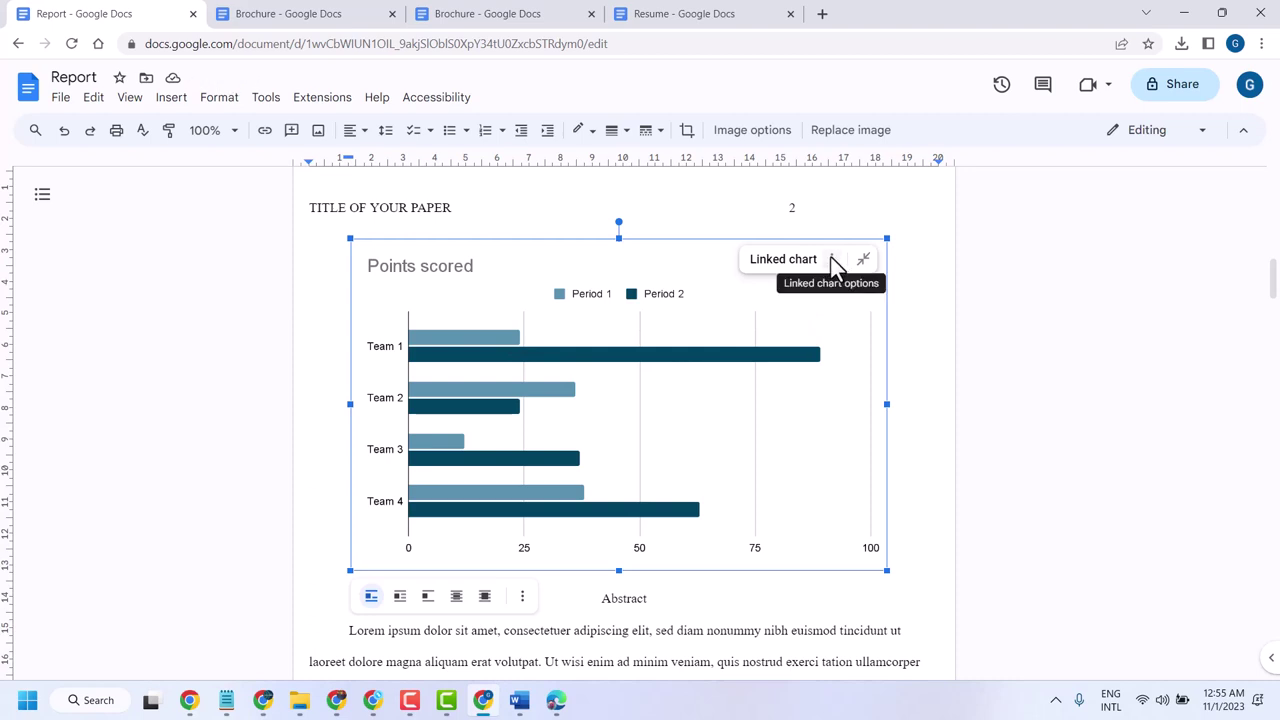
Use the linked chart's options menu to open its source spreadsheet
click(831, 259)
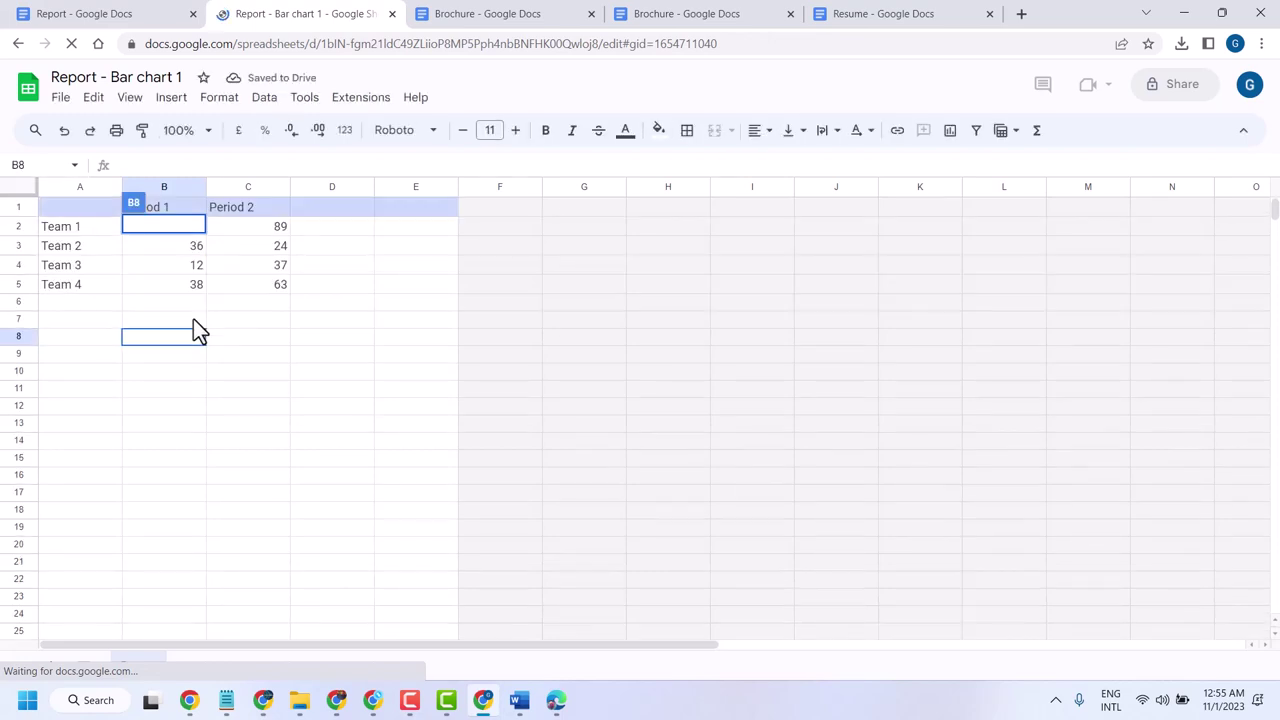
Set Team 1's Period 1 score to 66 and Period 2 score to 23
click(276, 422)
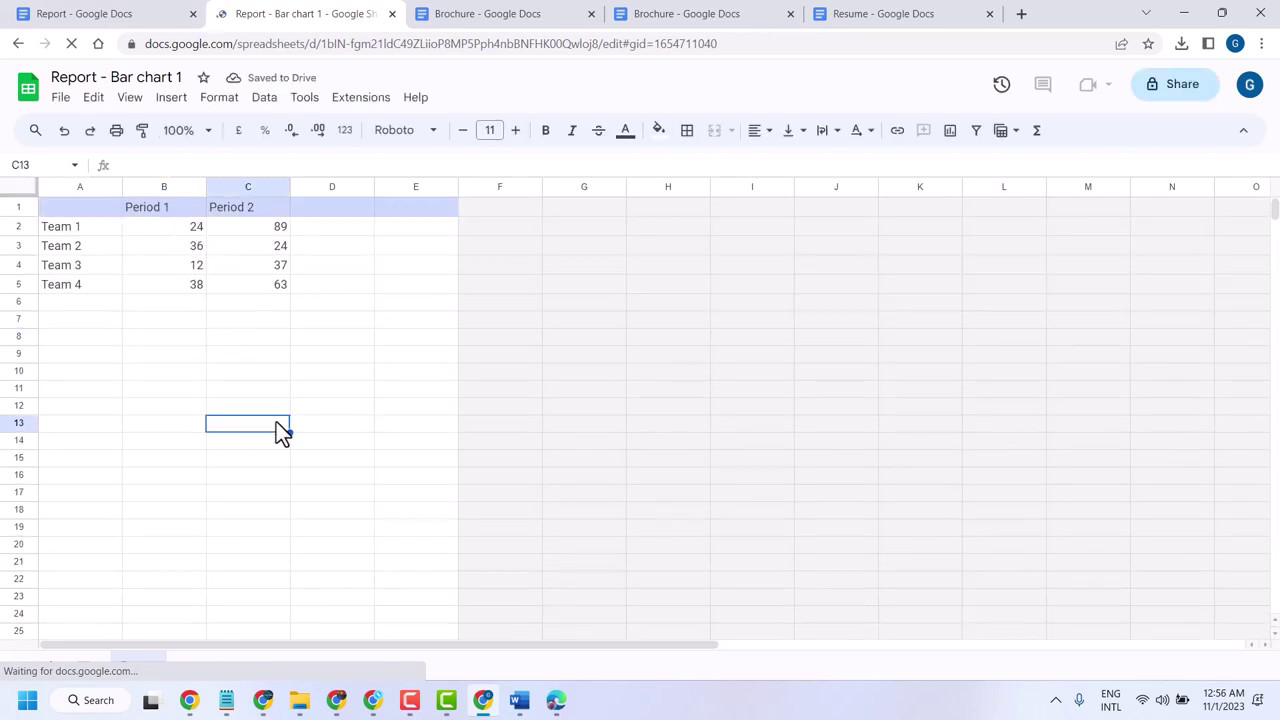
click(192, 236)
double_click(190, 230)
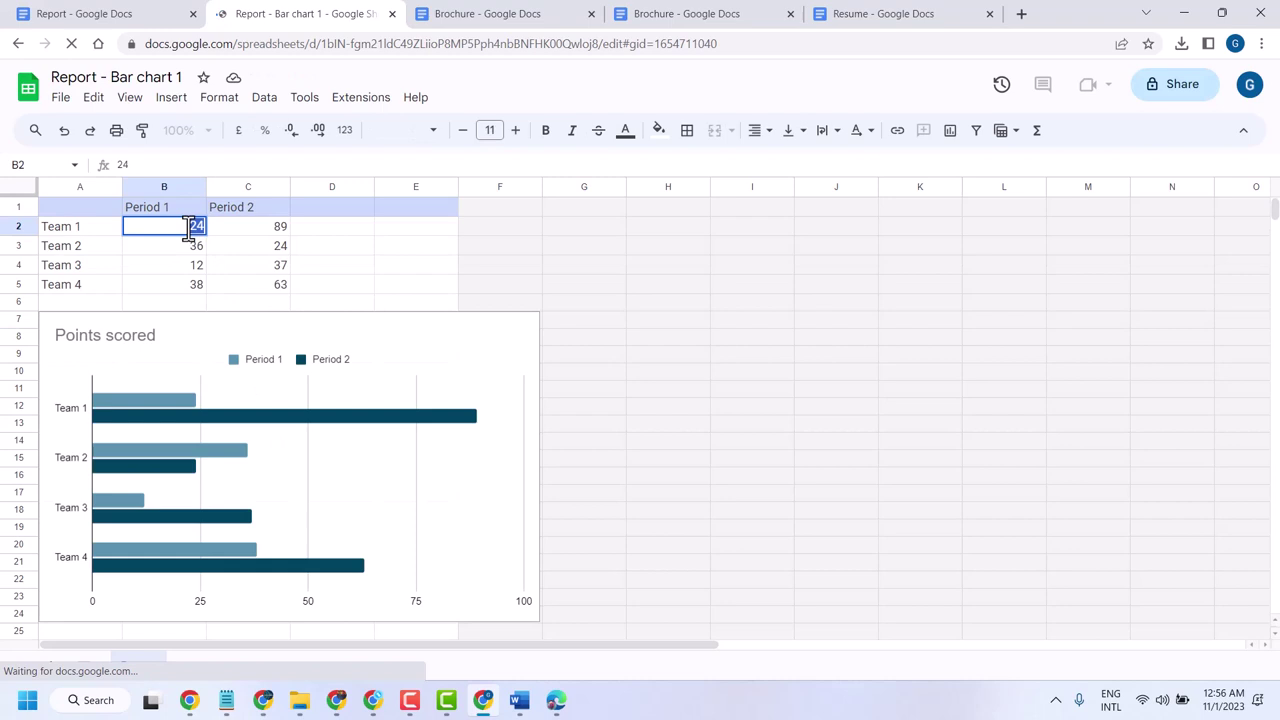
text(66)
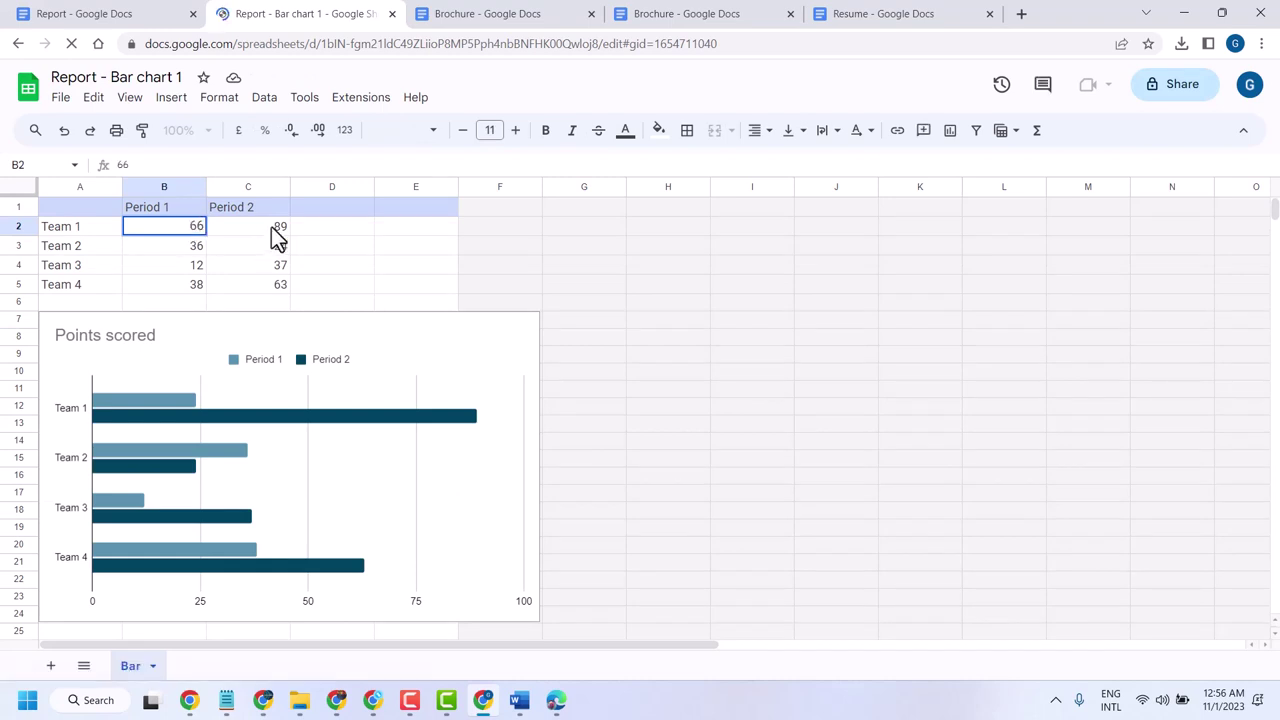
click(277, 237)
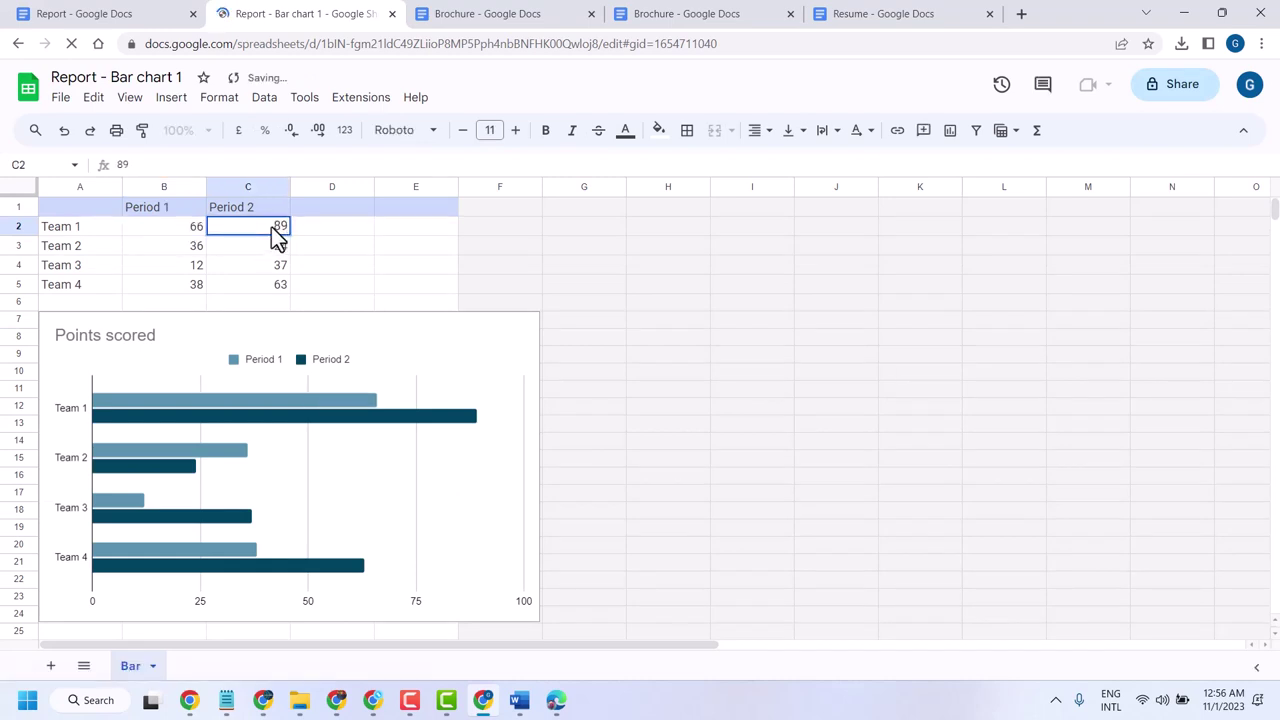
double_click(275, 229)
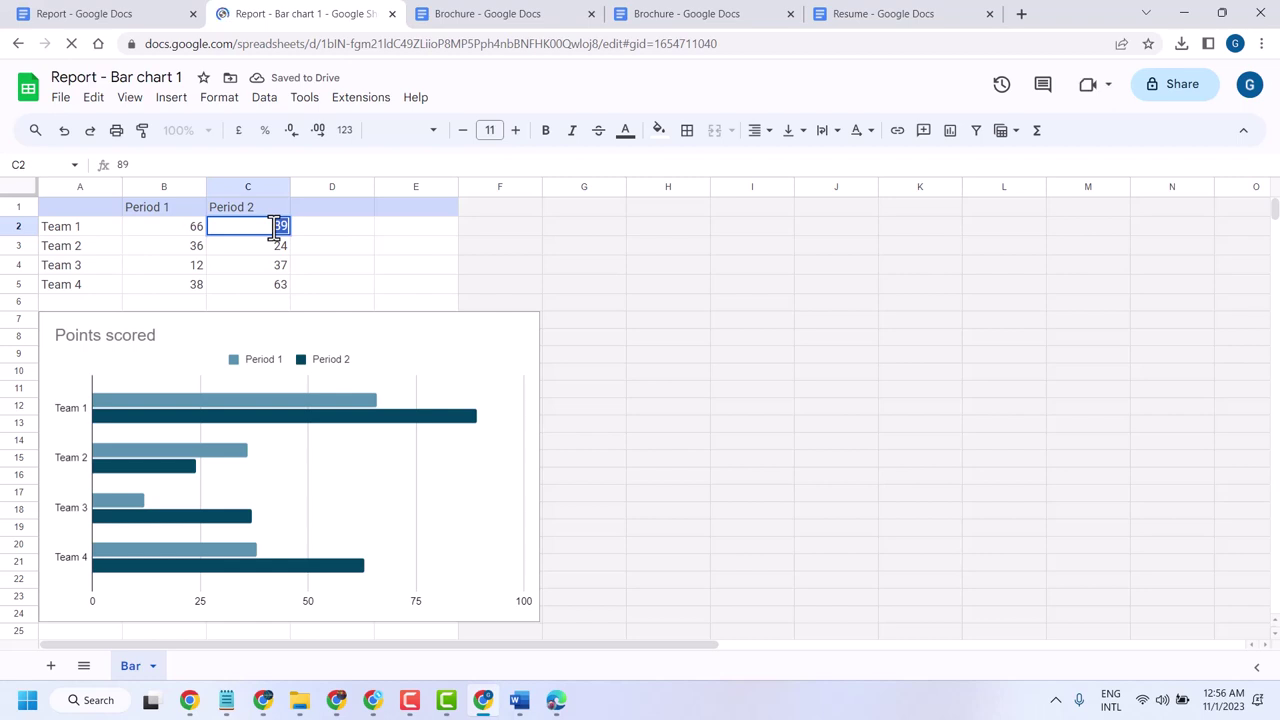
text(23)
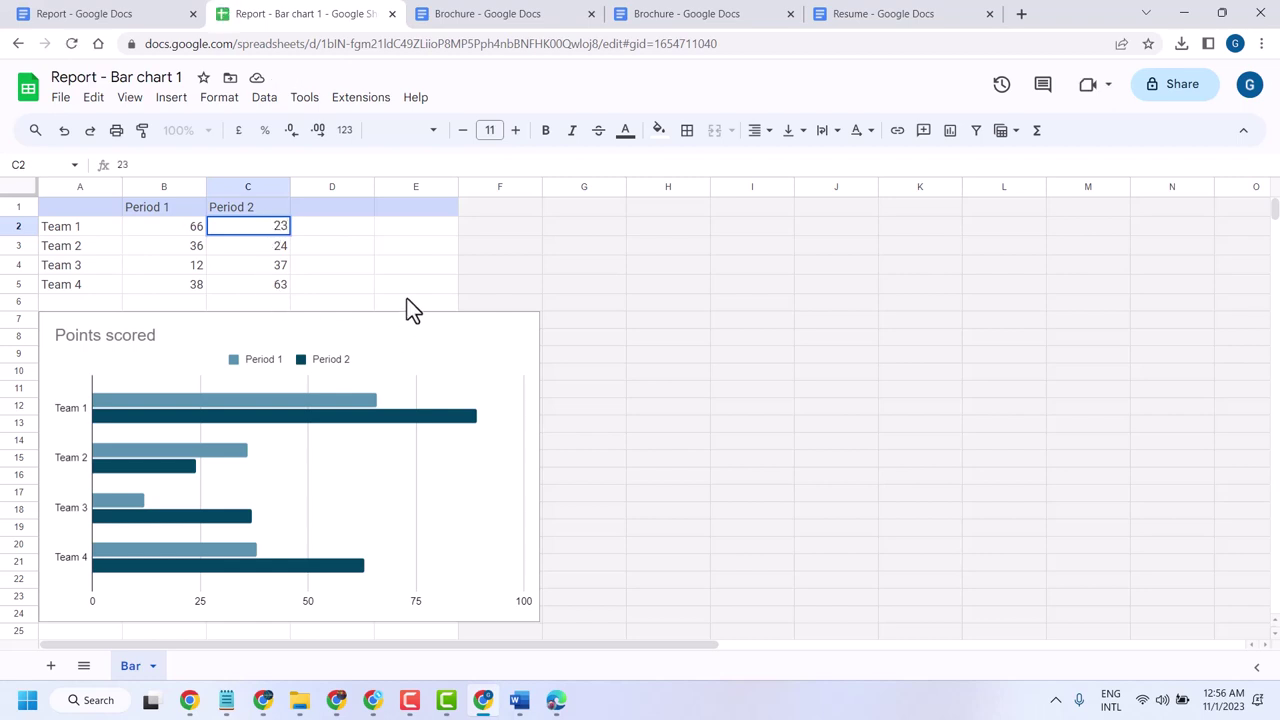
click(424, 232)
Rename the Team 1 and Team 2 labels to test1 and test2
click(81, 234)
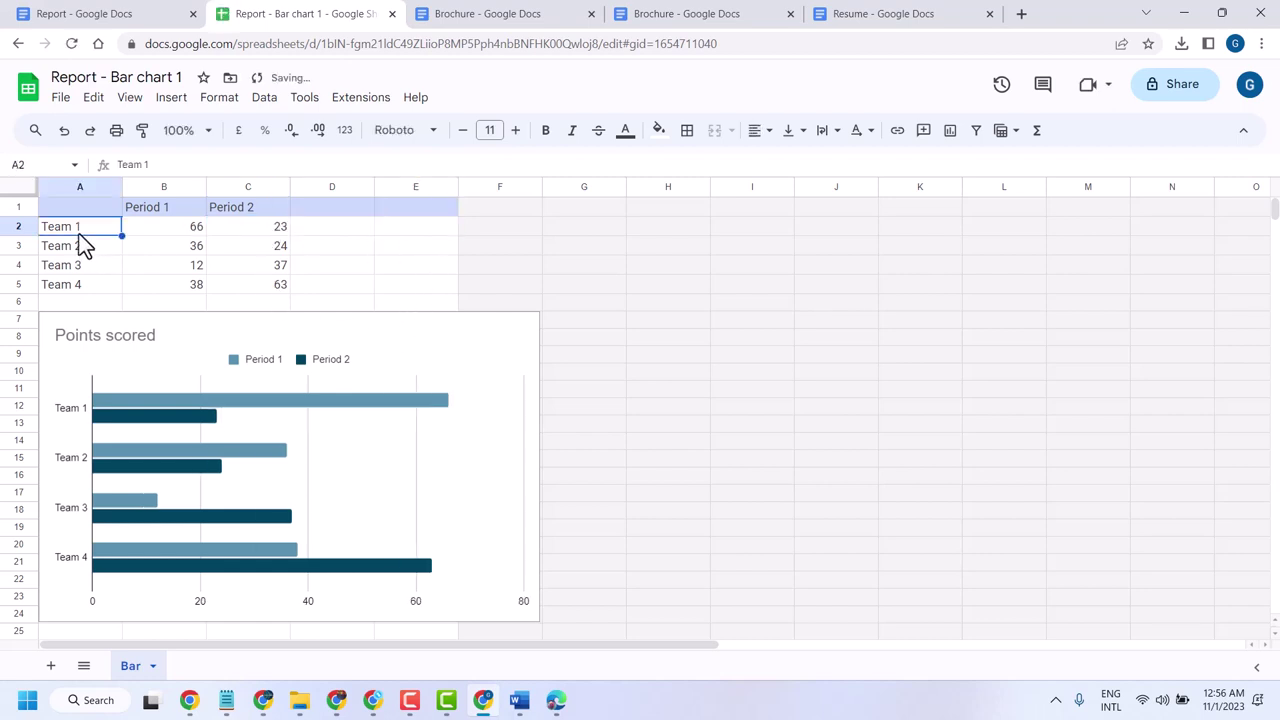
double_click(80, 228)
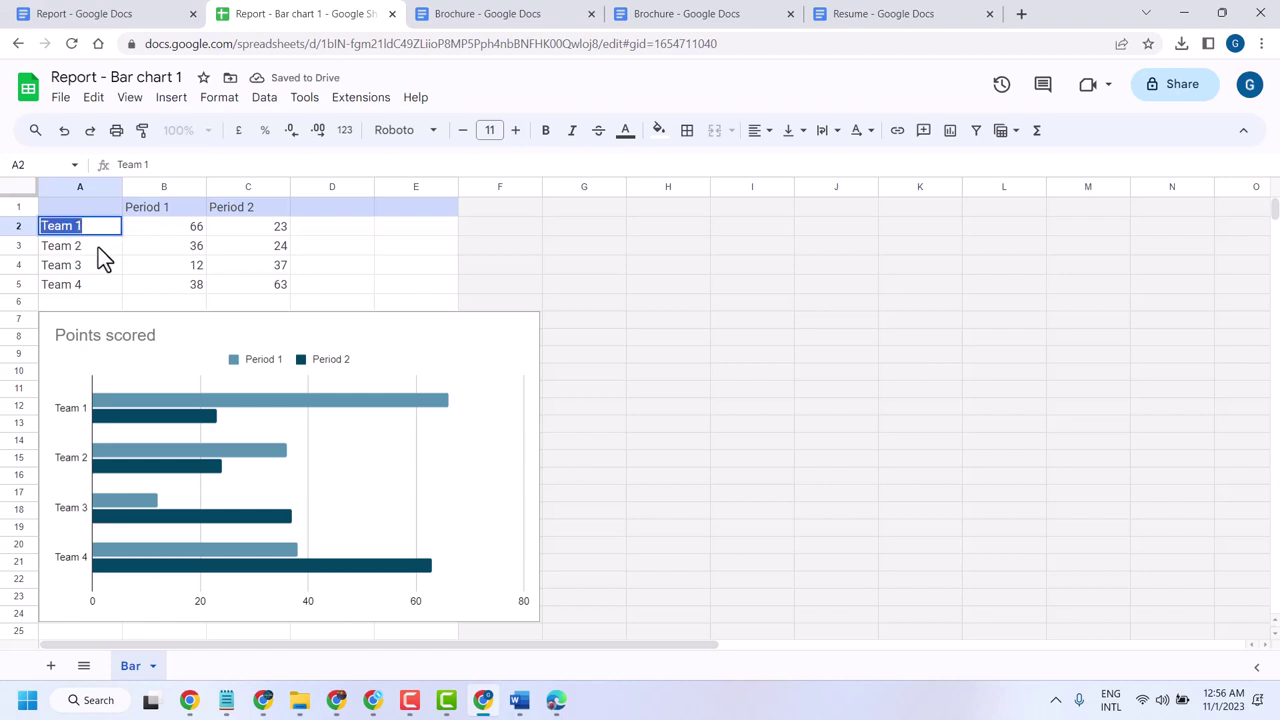
text(tes)
text(t1)
click(87, 251)
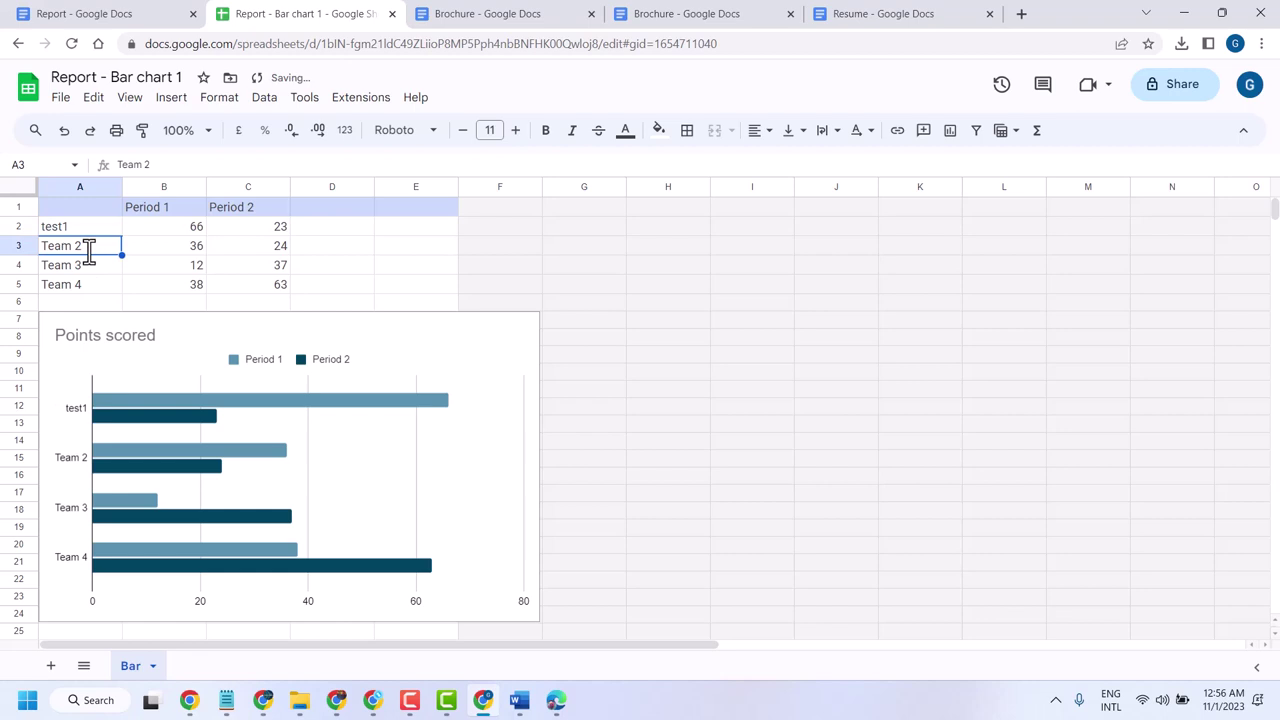
double_click(88, 251)
text(test2)
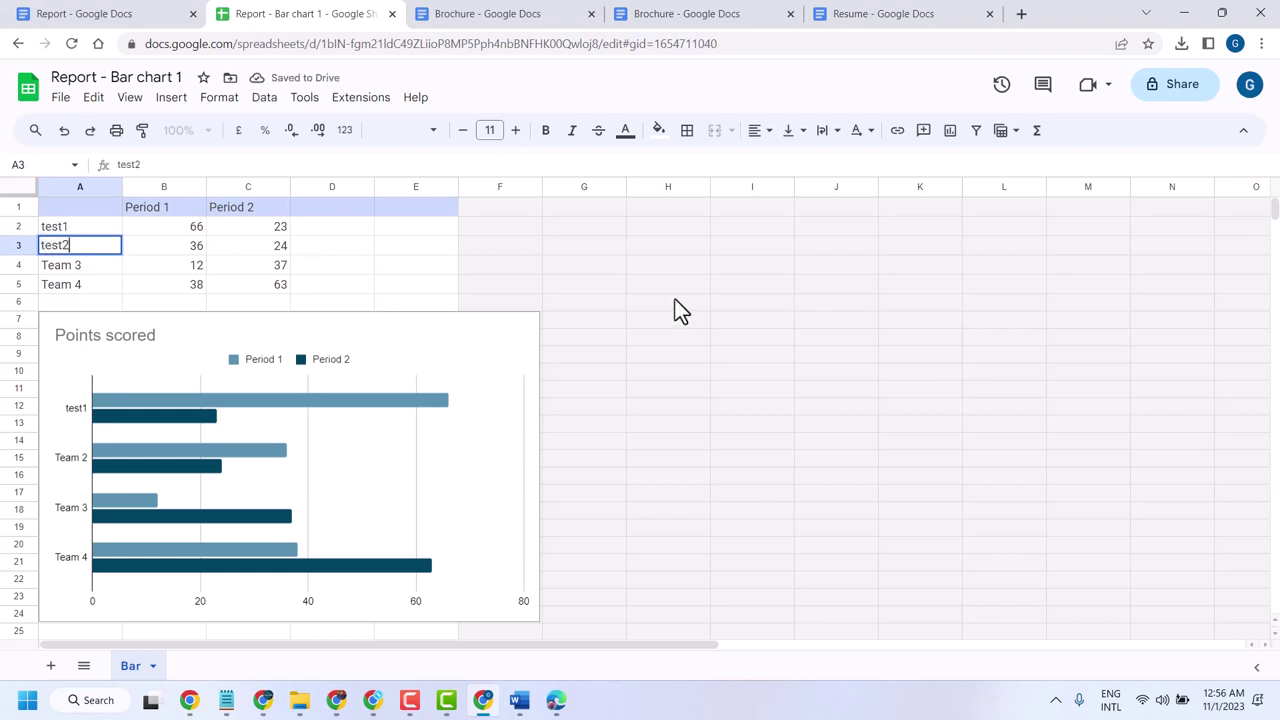
click(675, 300)
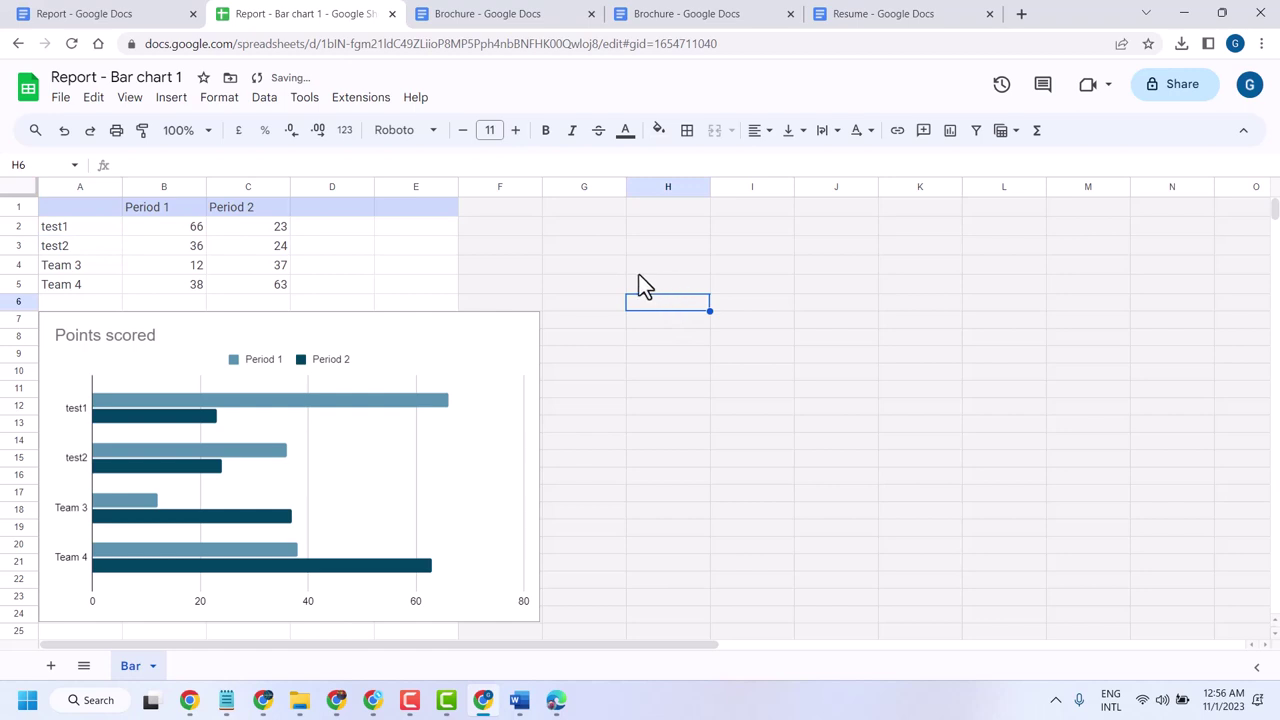
click(640, 266)
Back in the Report, select the chart and Update it to show test1, test2, 66 and 23
click(469, 355)
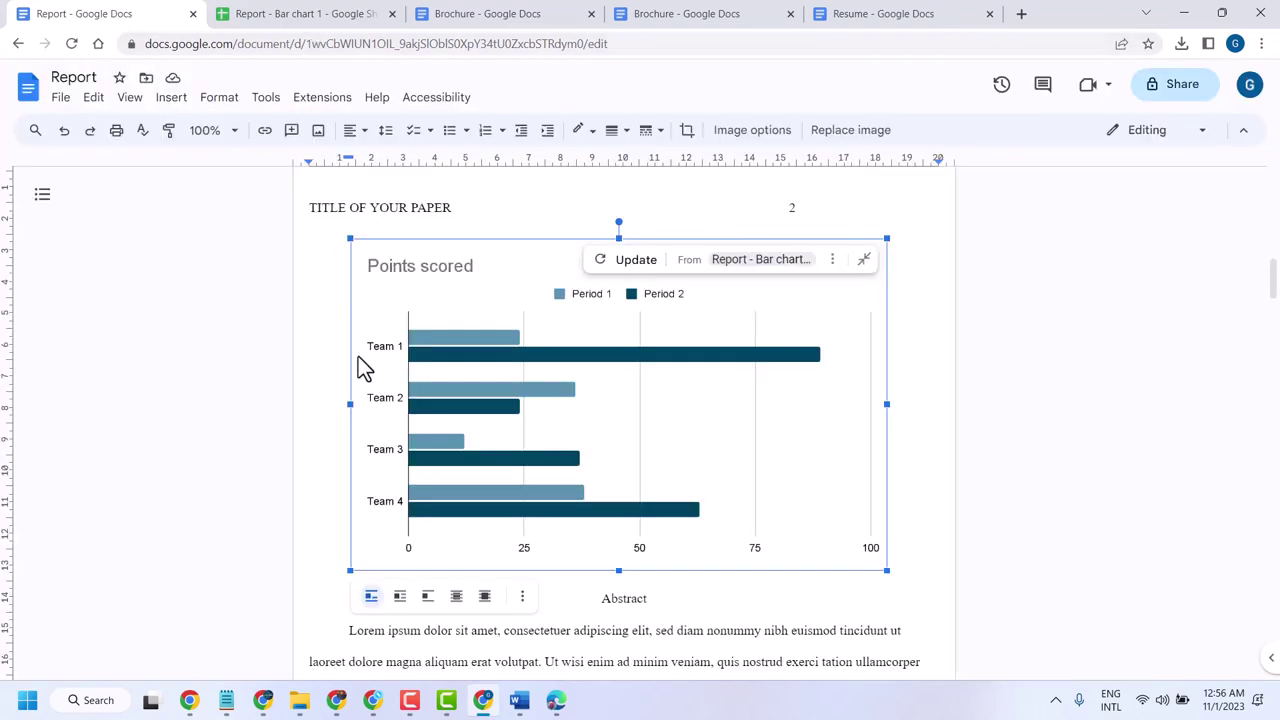
click(638, 262)
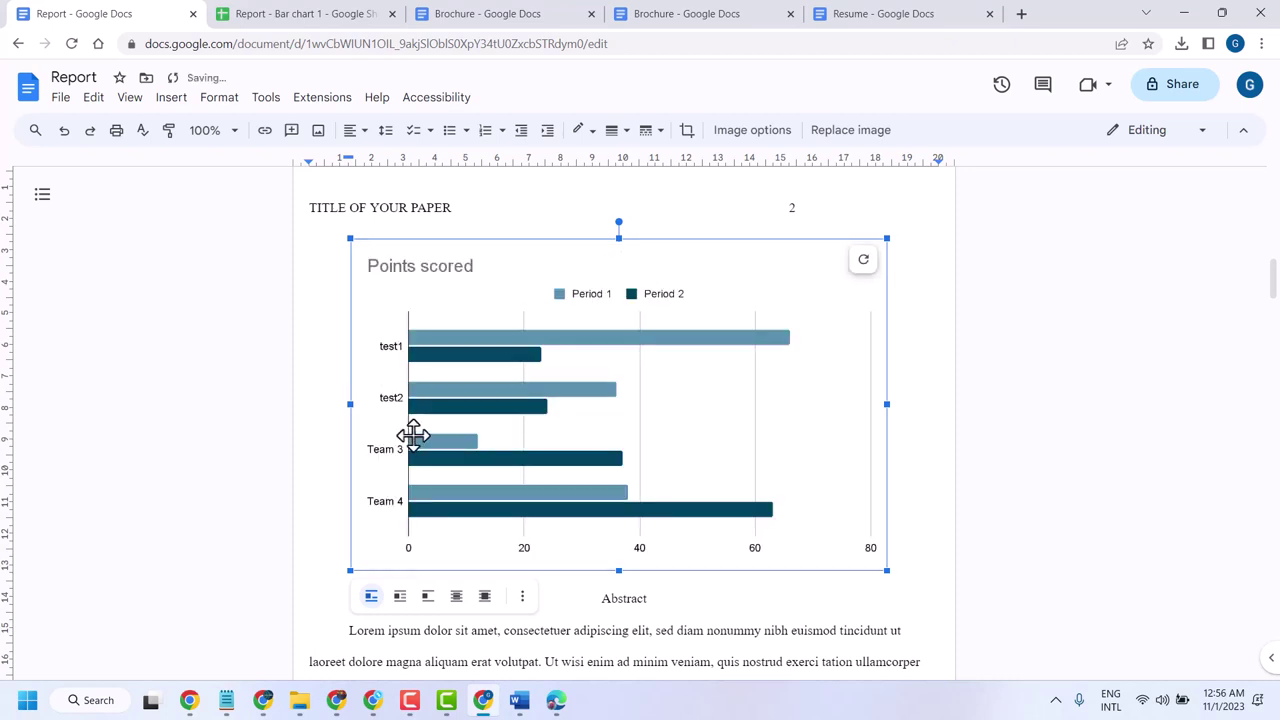
Drag the bar chart into the abstract text, to the right of the Abstract
click(400, 597)
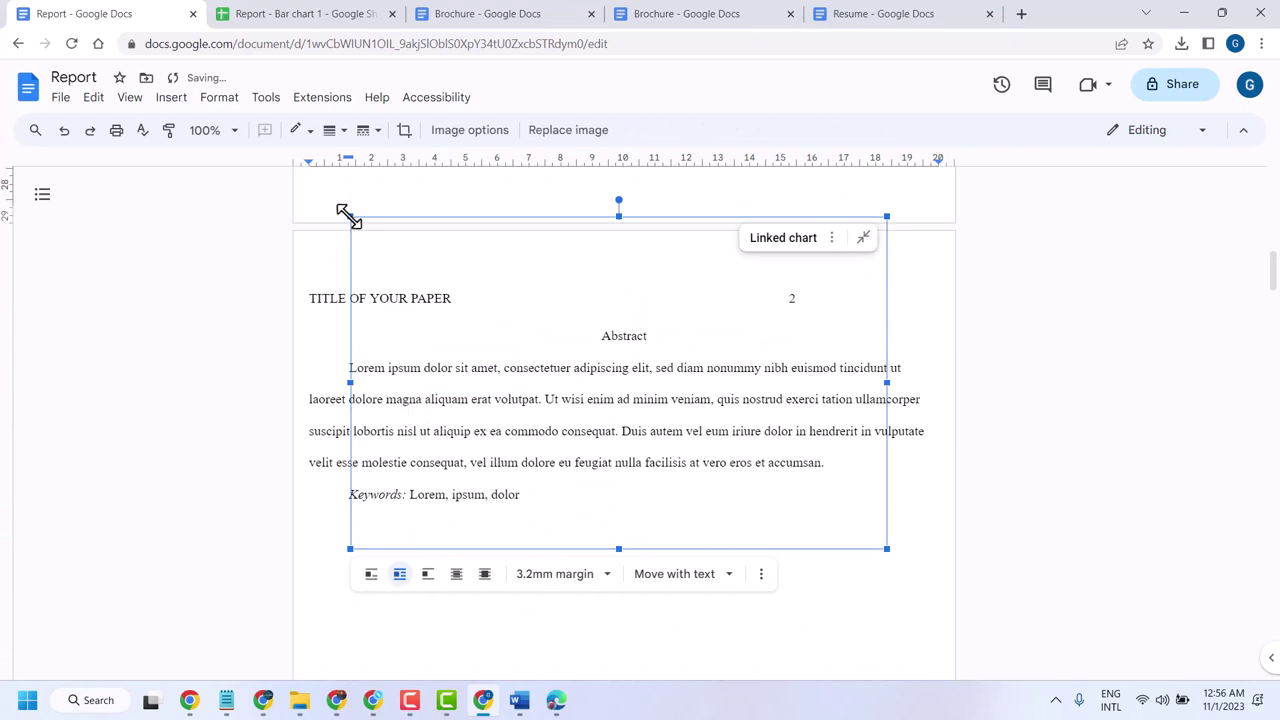
drag(390, 256, 630, 342)
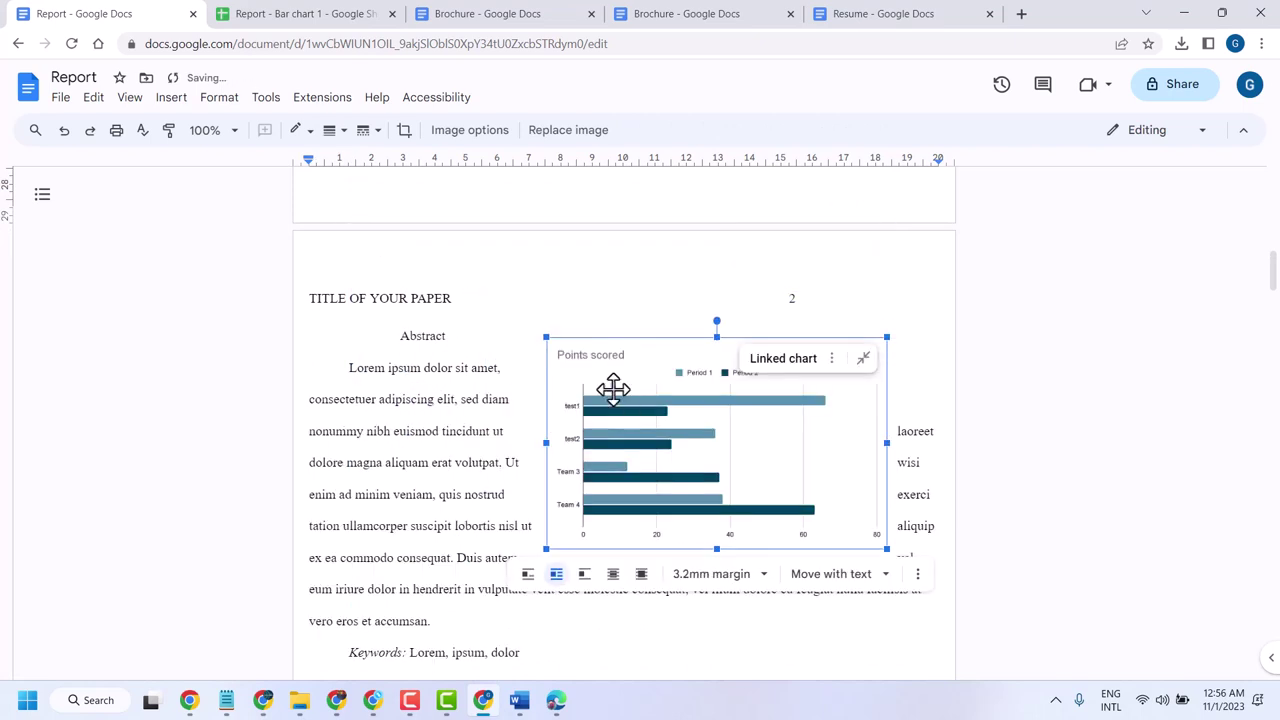
drag(630, 342, 634, 384)
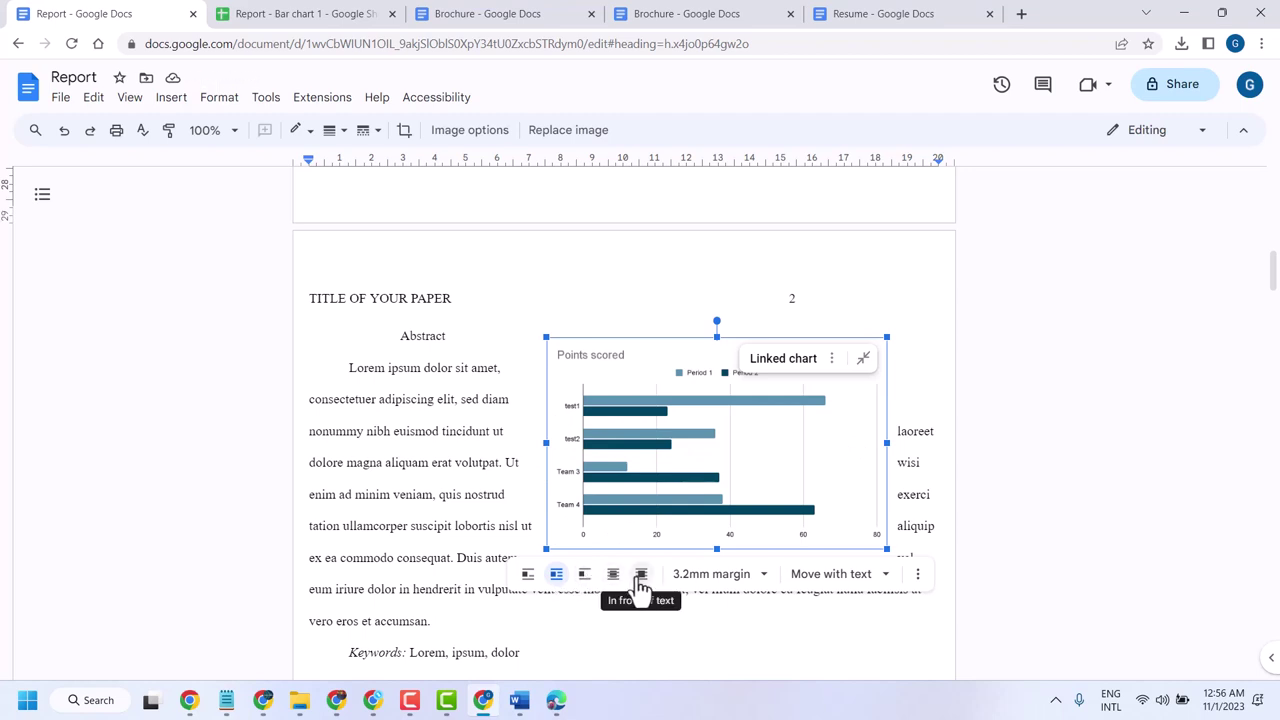
Set the chart to In front of text and move it below the Keywords line
click(640, 577)
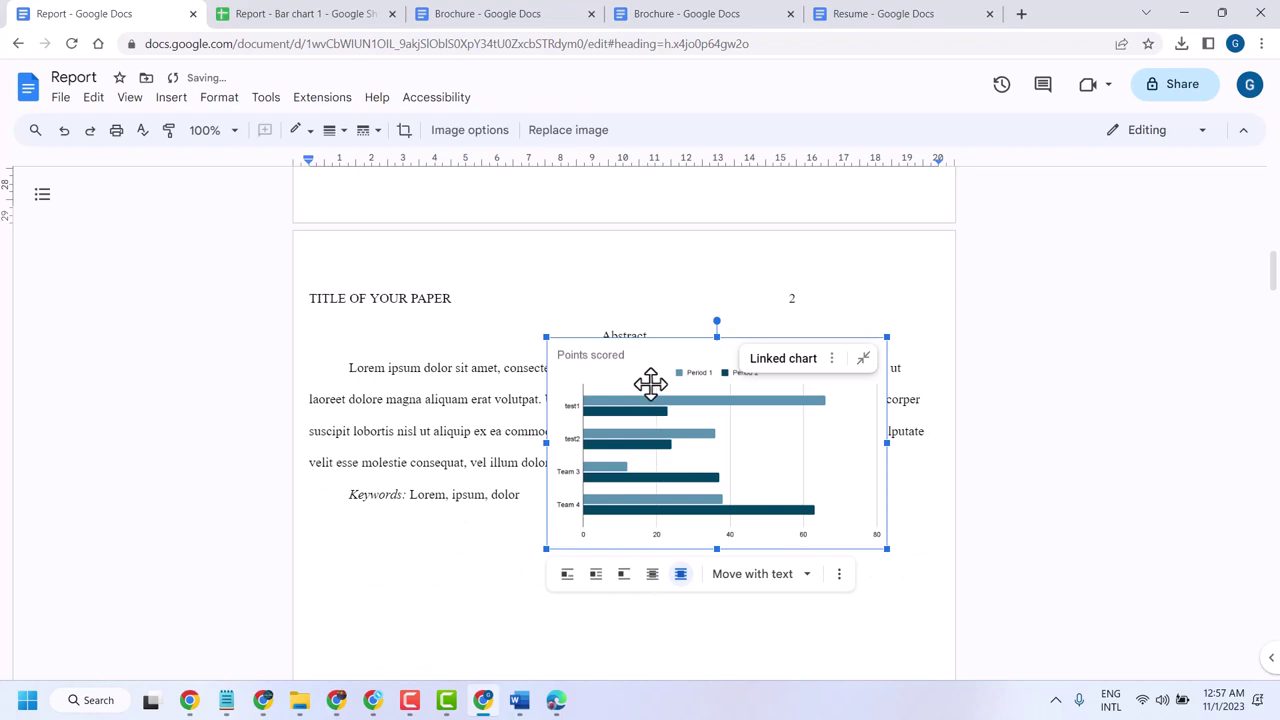
drag(422, 583, 423, 486)
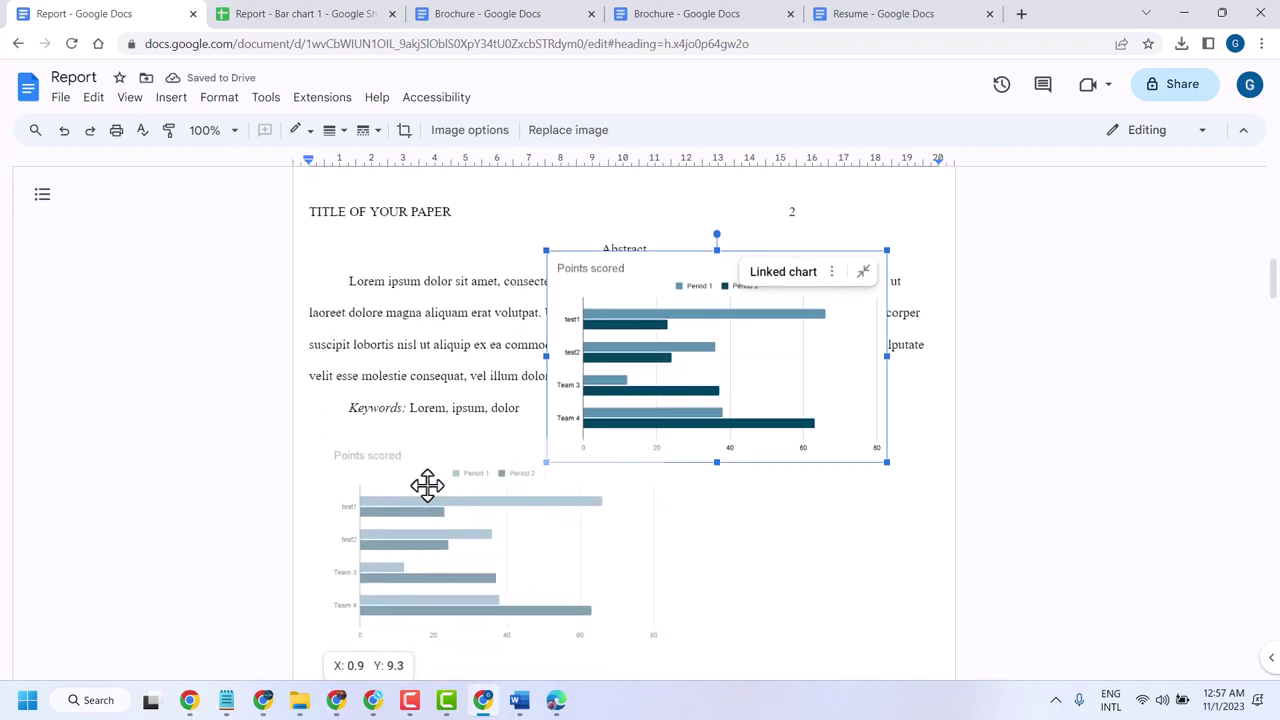
click(727, 482)
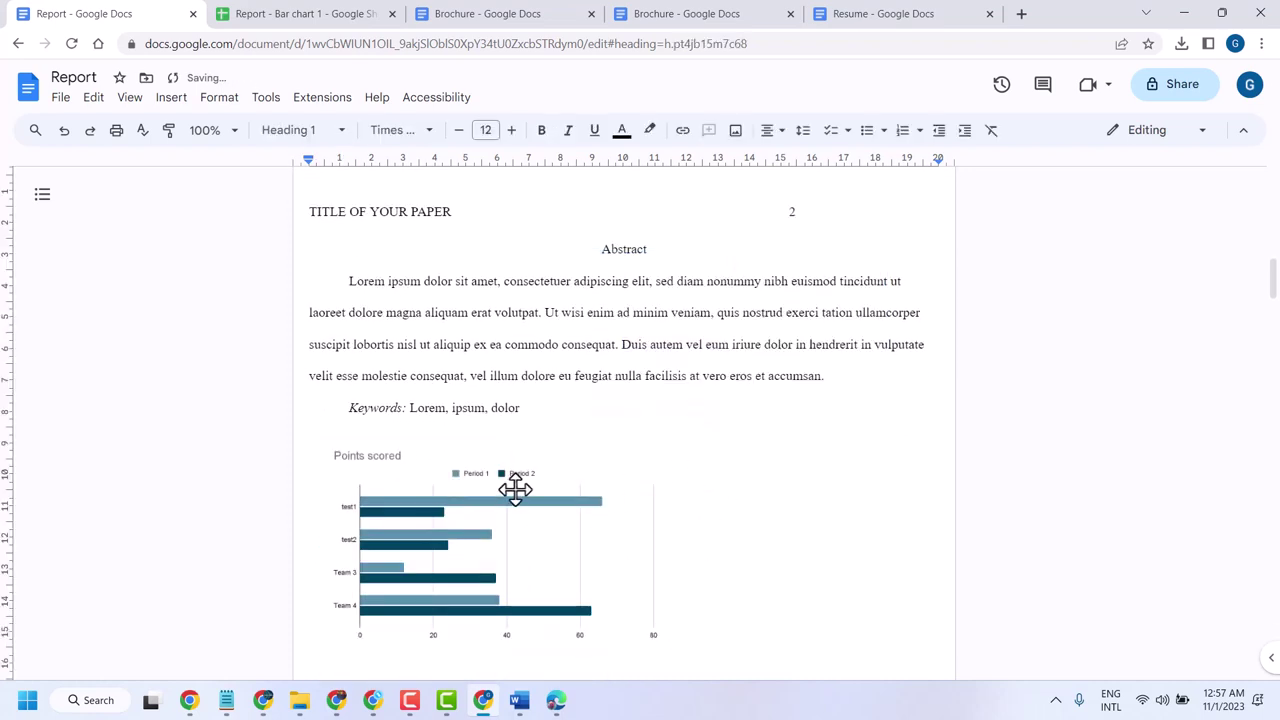
click(514, 490)
double_click(514, 490)
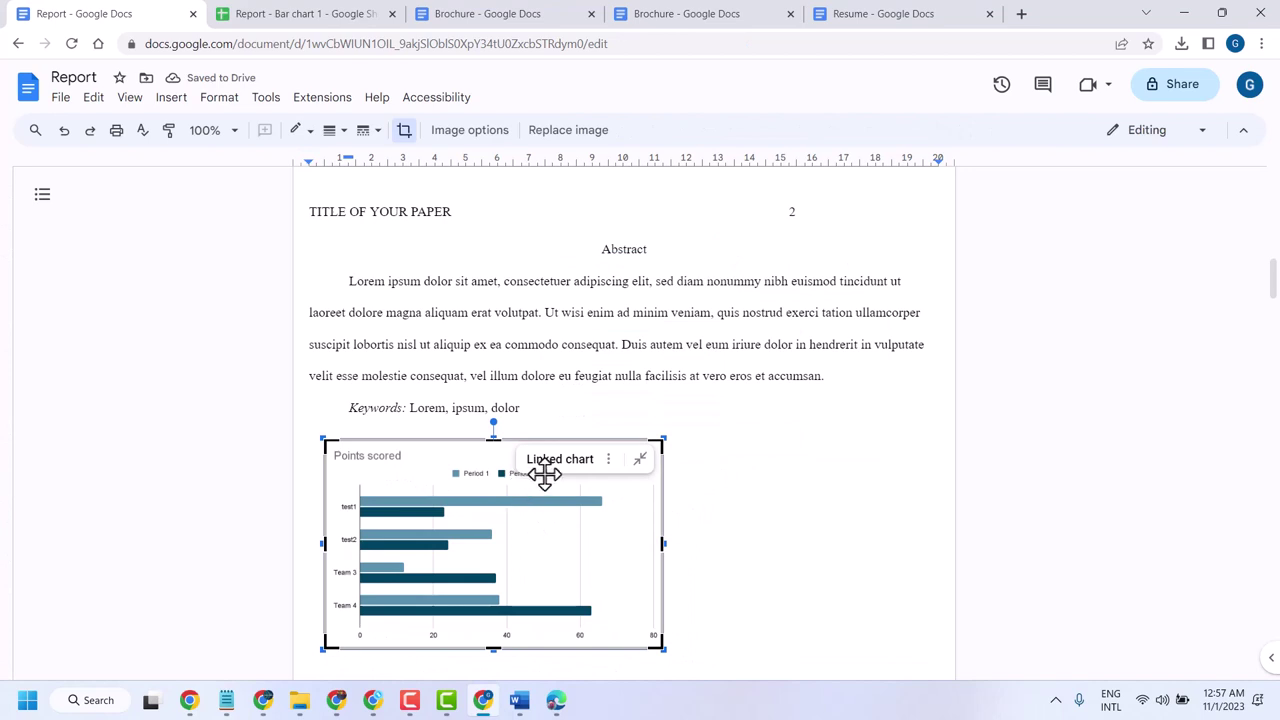
Unlink the bar chart from its spreadsheet via the Linked chart menu
click(609, 462)
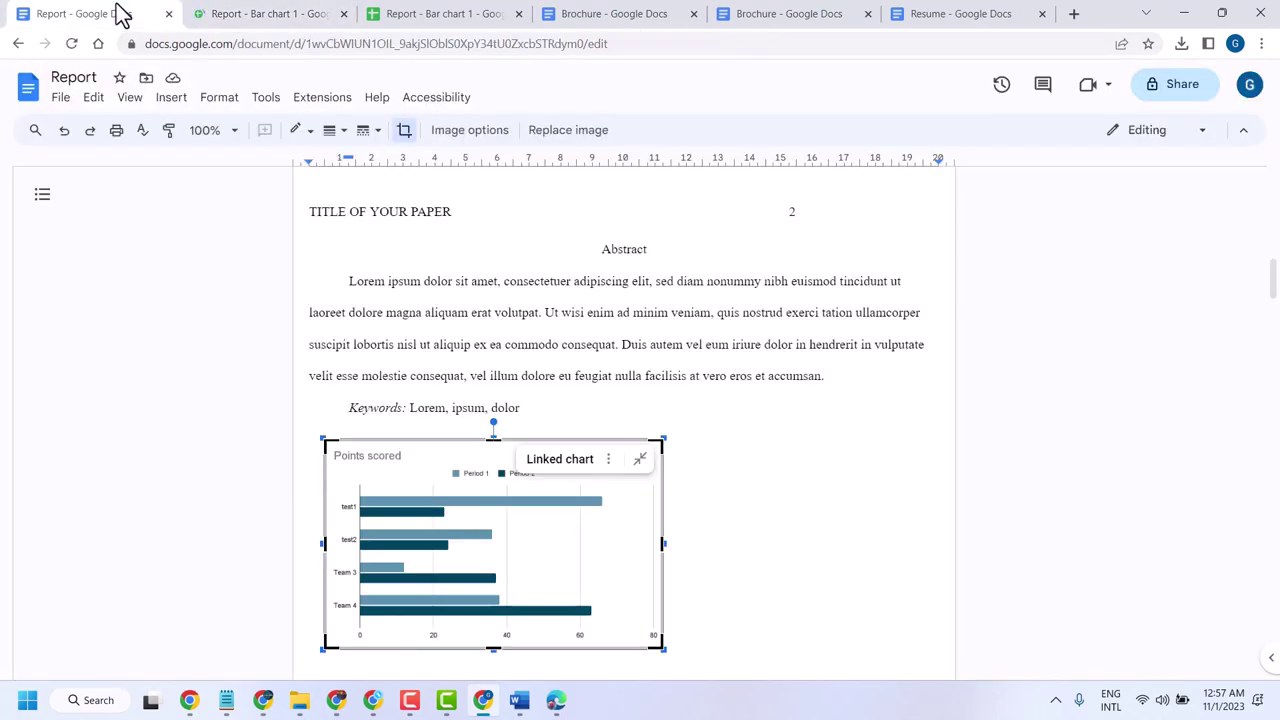
click(610, 462)
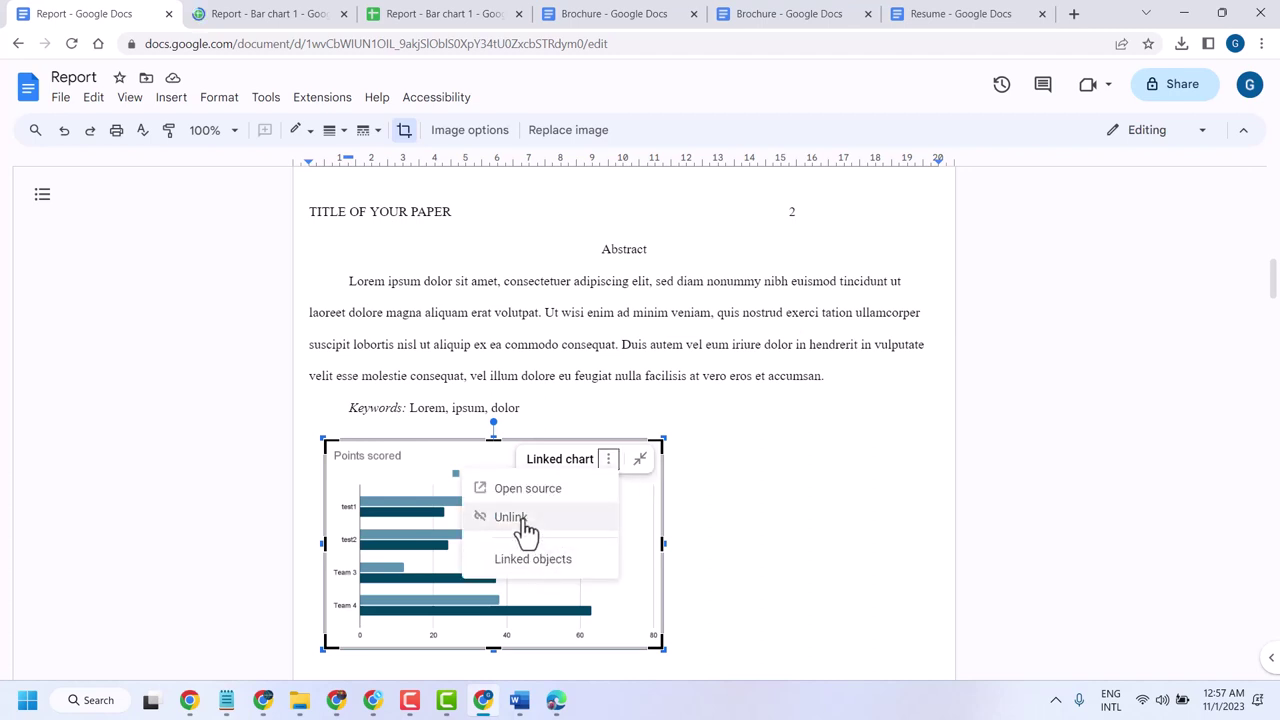
click(510, 517)
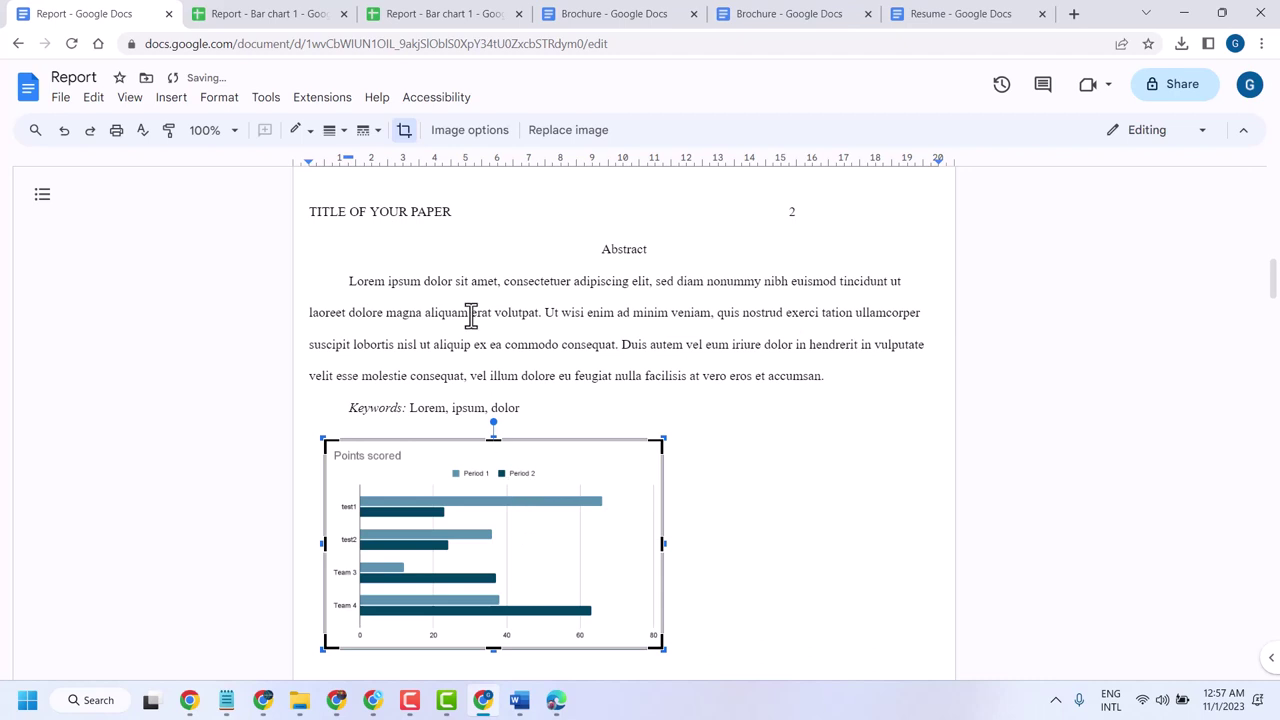
Check the Report - Bar chart 1 spreadsheet, then return to the Report document
click(500, 418)
click(258, 13)
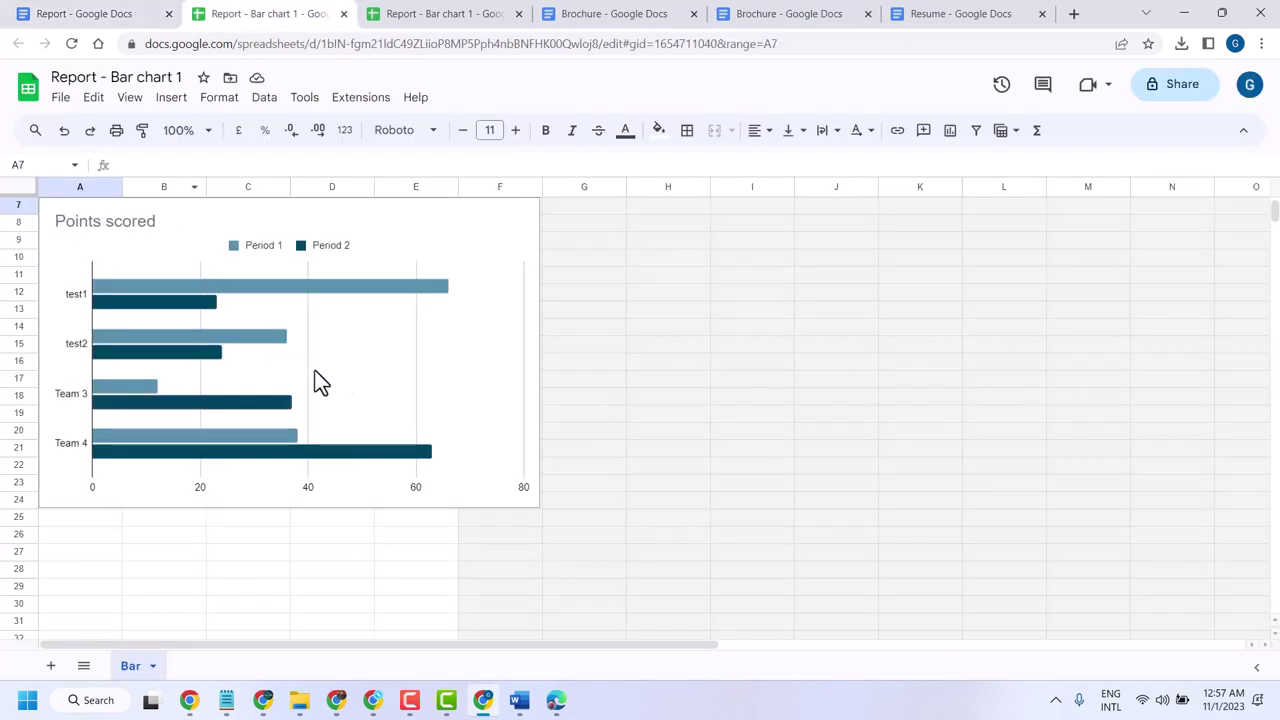
click(161, 570)
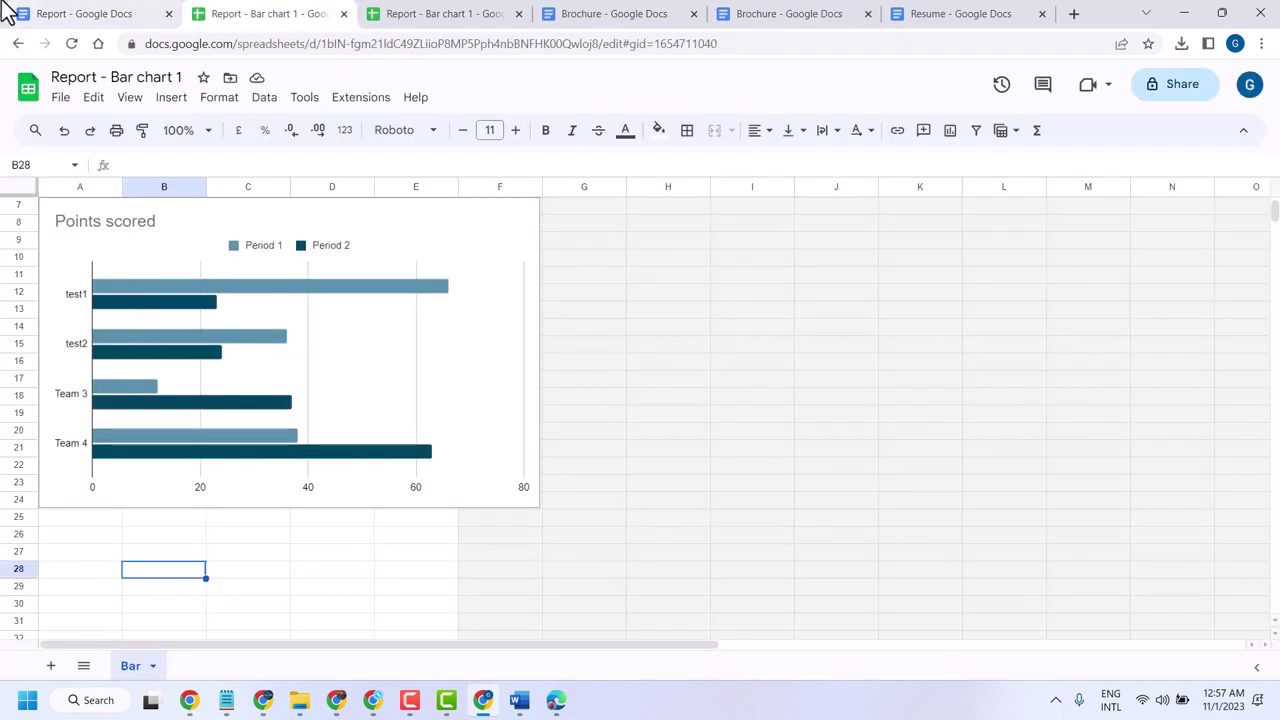
click(48, 14)
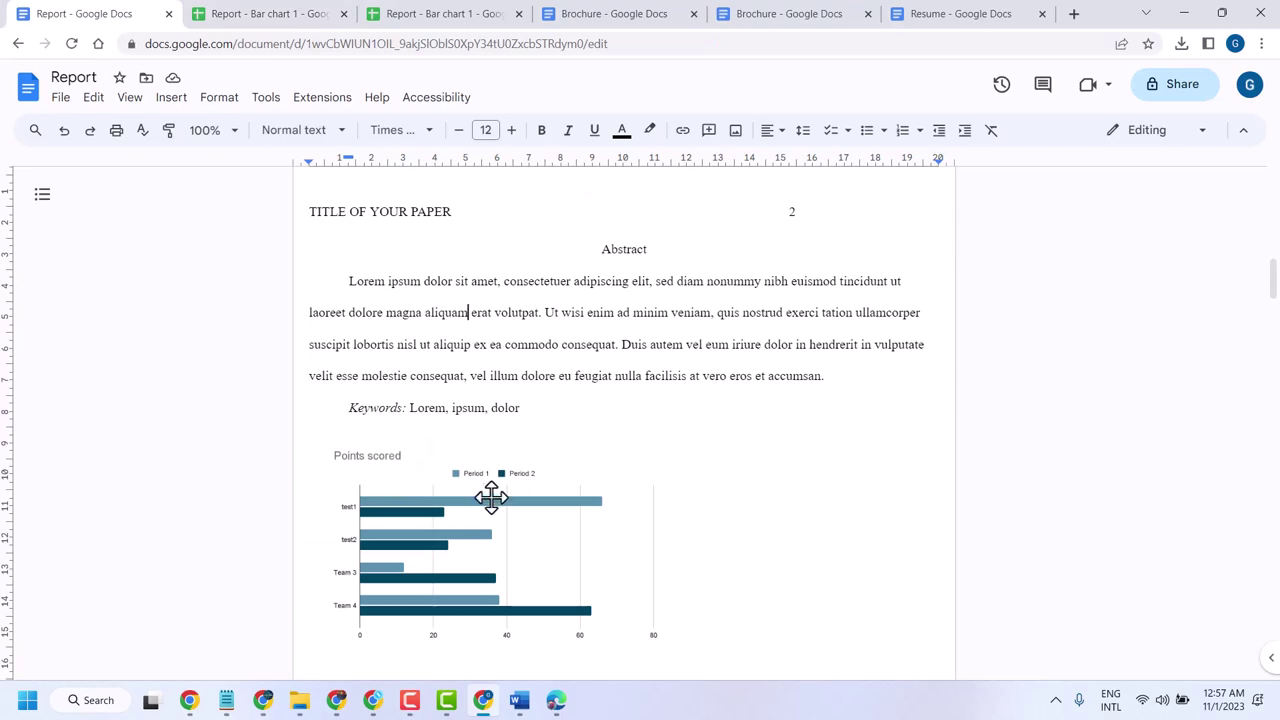
Deselect the bar chart by clicking back into the document text
click(491, 497)
scroll(646, 308, down, 2)
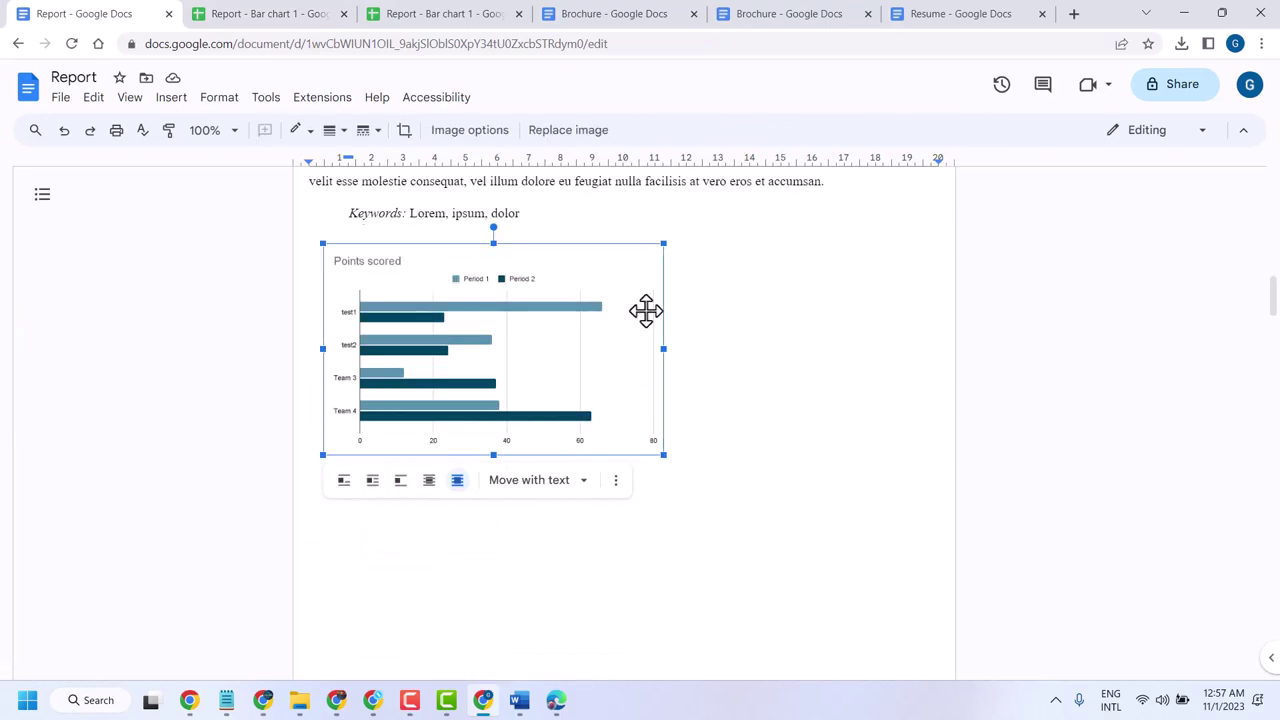
scroll(646, 311, up, 2)
click(646, 309)
scroll(646, 309, up, 4)
scroll(647, 312, up, 4)
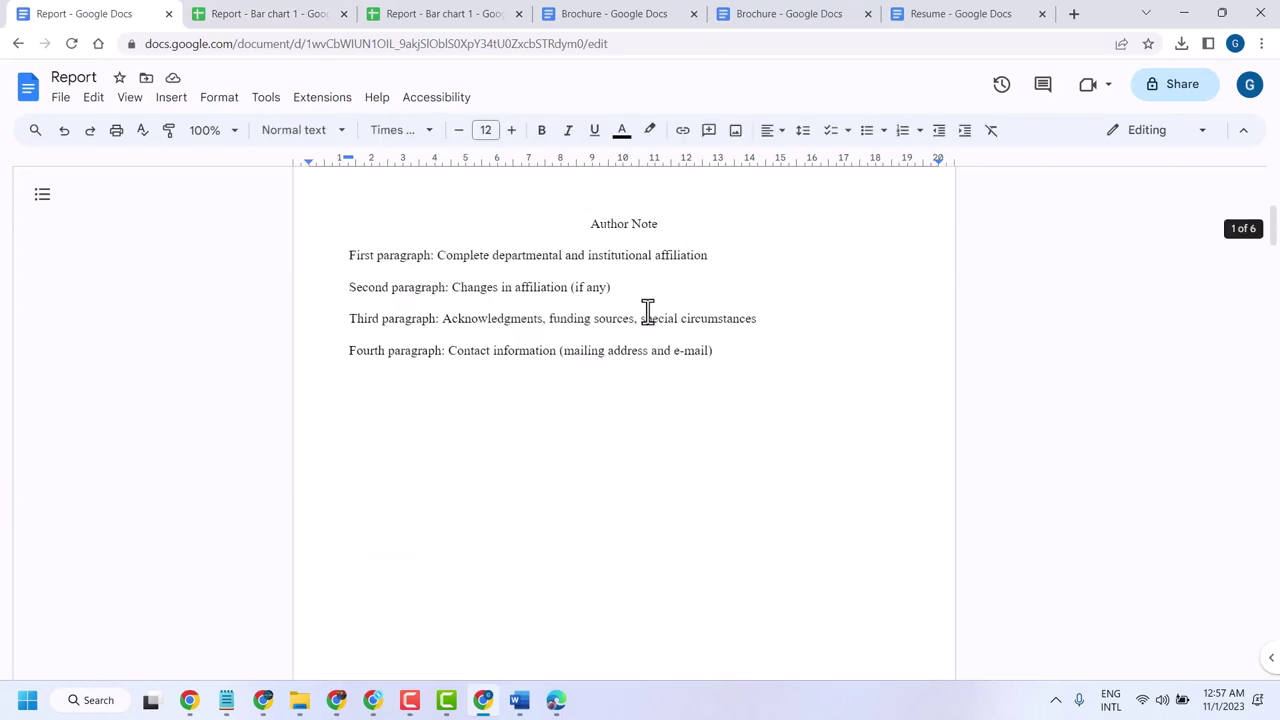
Insert a Points scored pie chart below the Author Note via Insert > Chart > Pie
click(455, 420)
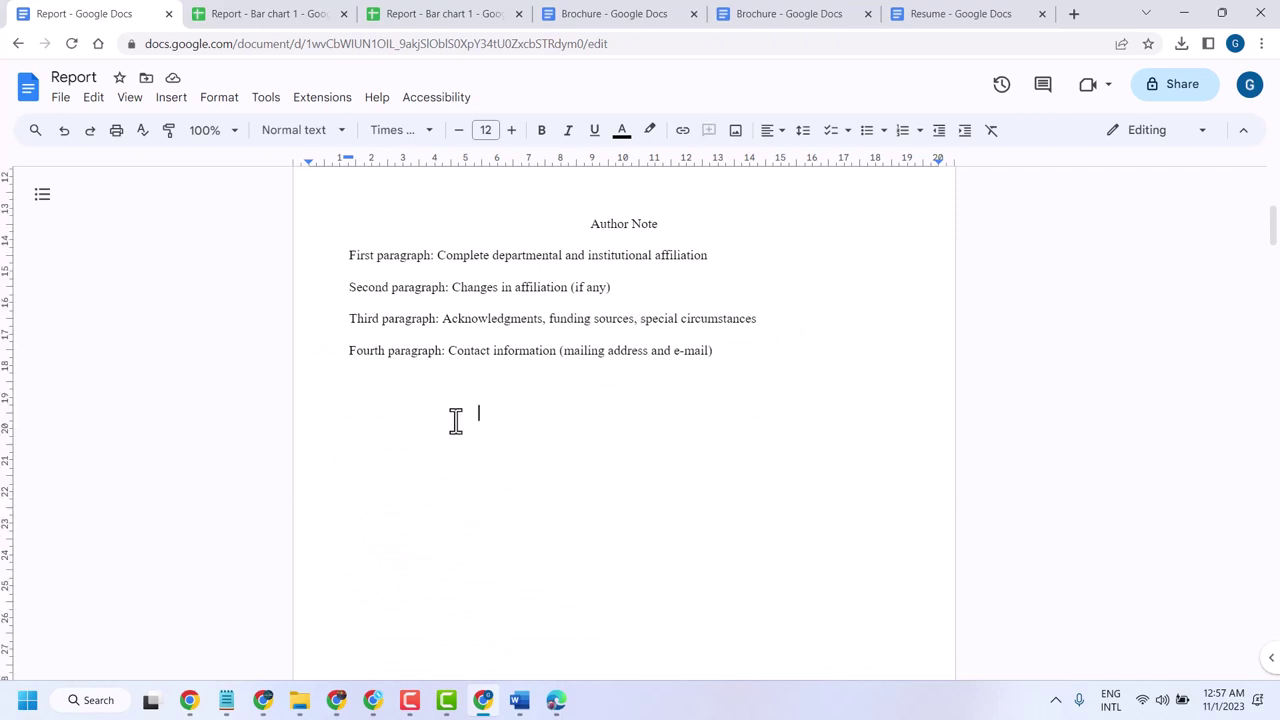
click(170, 100)
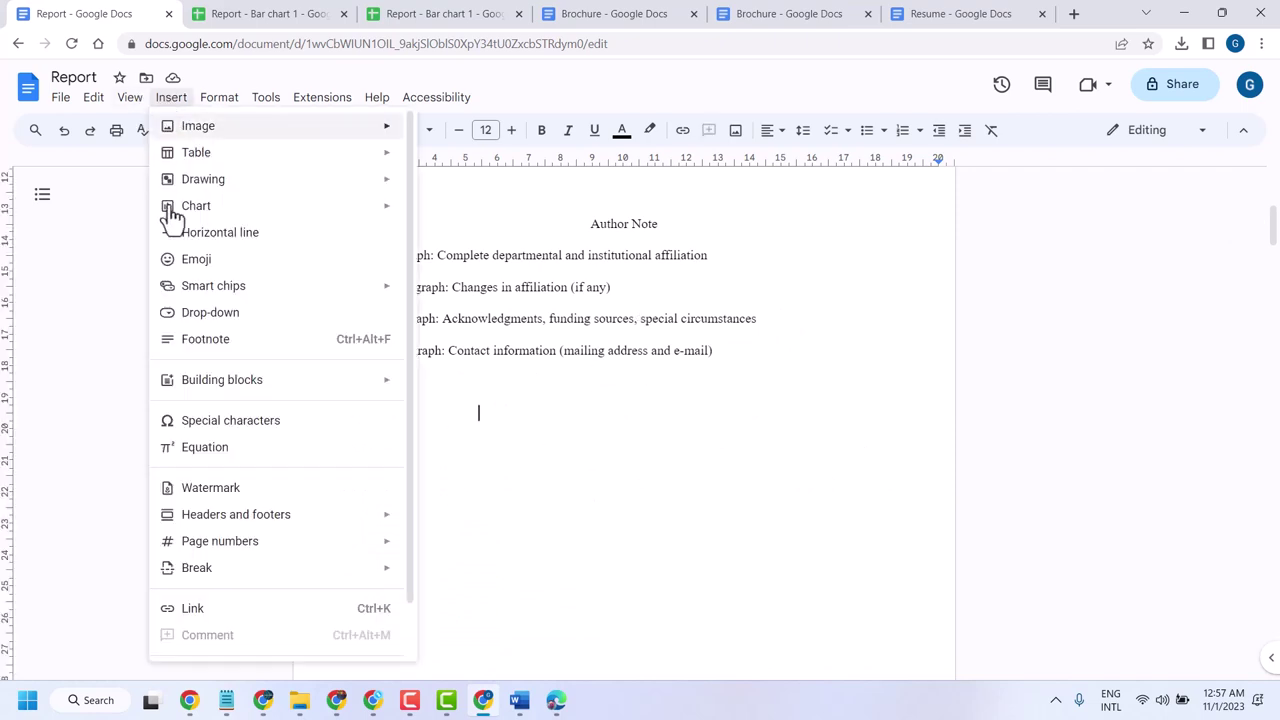
mouse_move(196, 205)
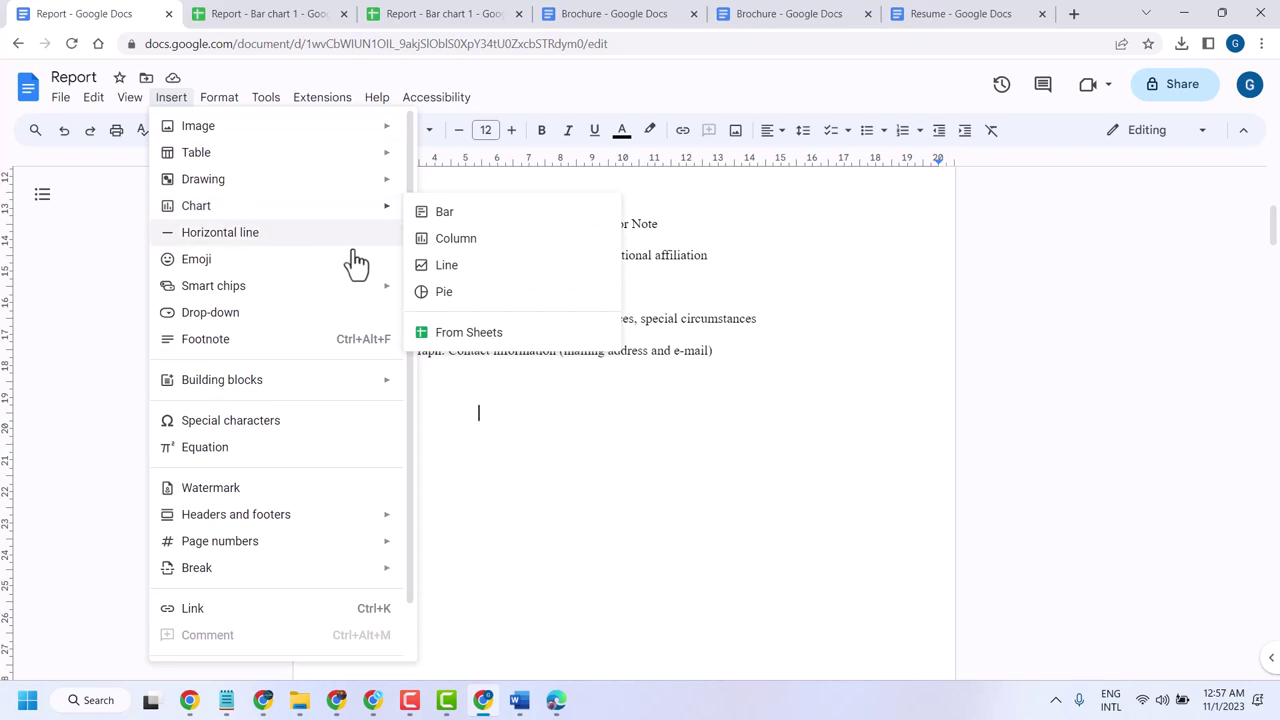
click(470, 305)
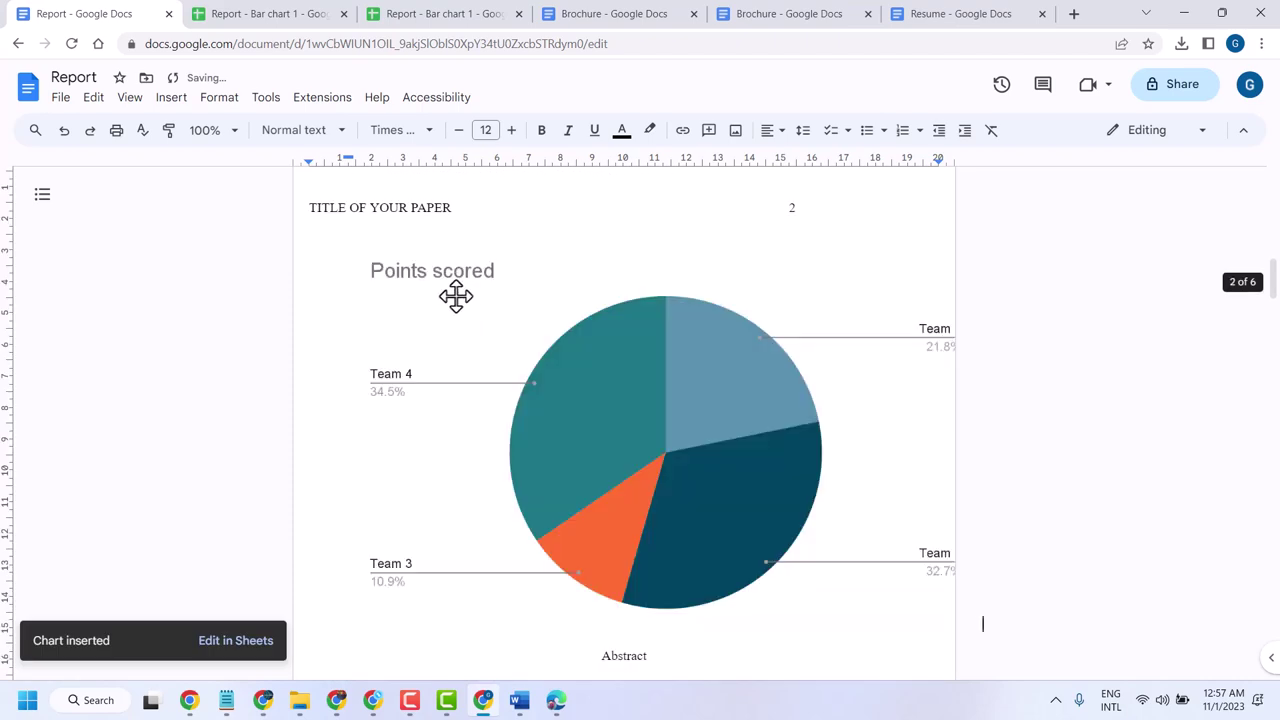
Shrink the pie chart to about four-fifths size and open its source spreadsheet
click(438, 293)
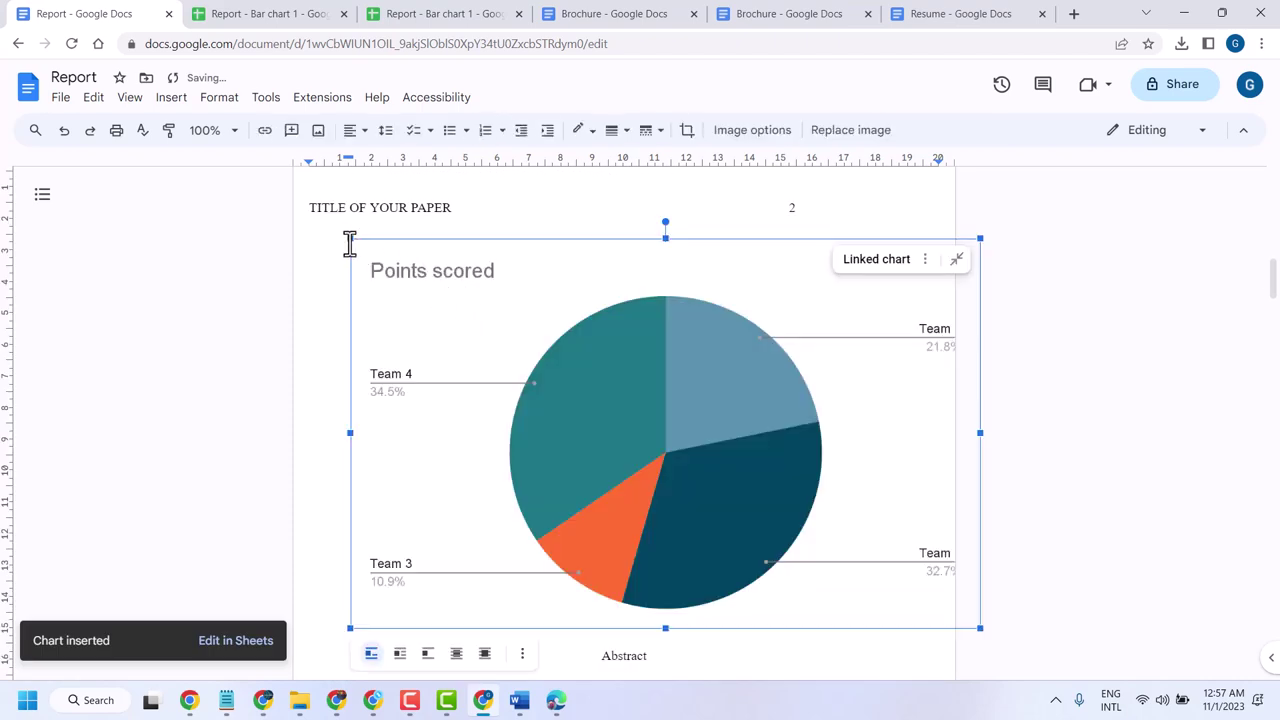
drag(350, 238, 478, 317)
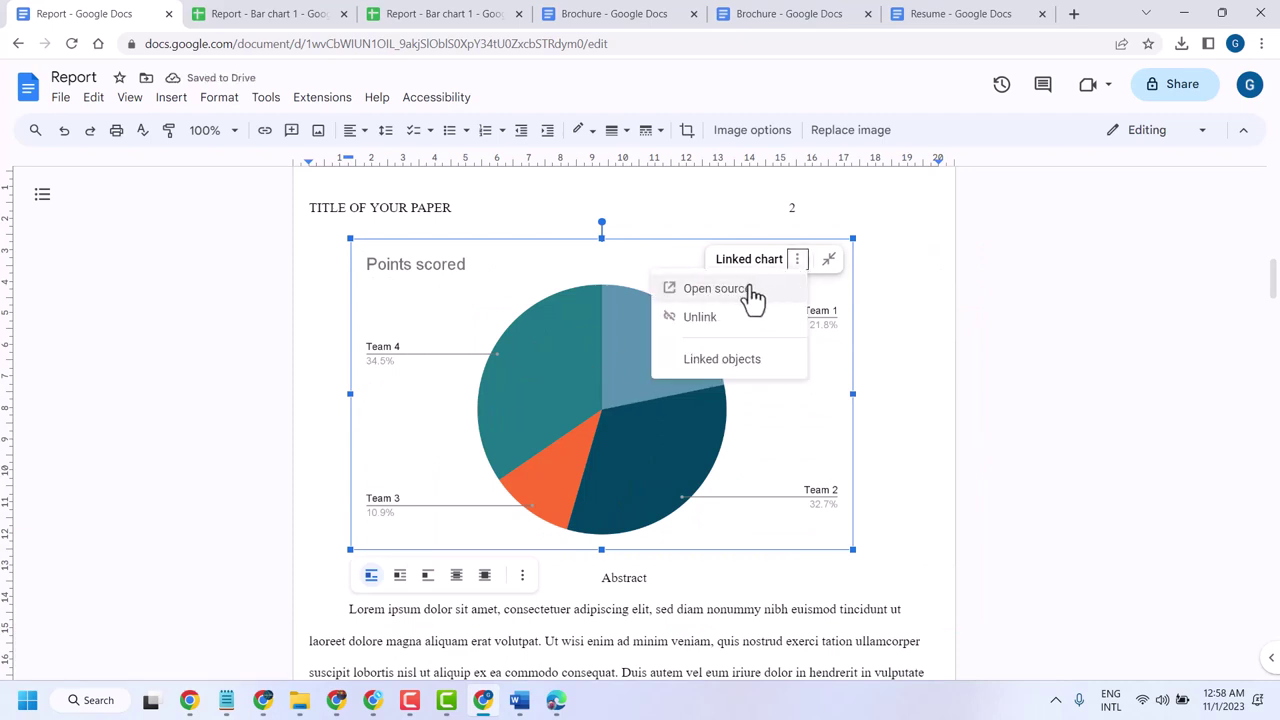
click(752, 294)
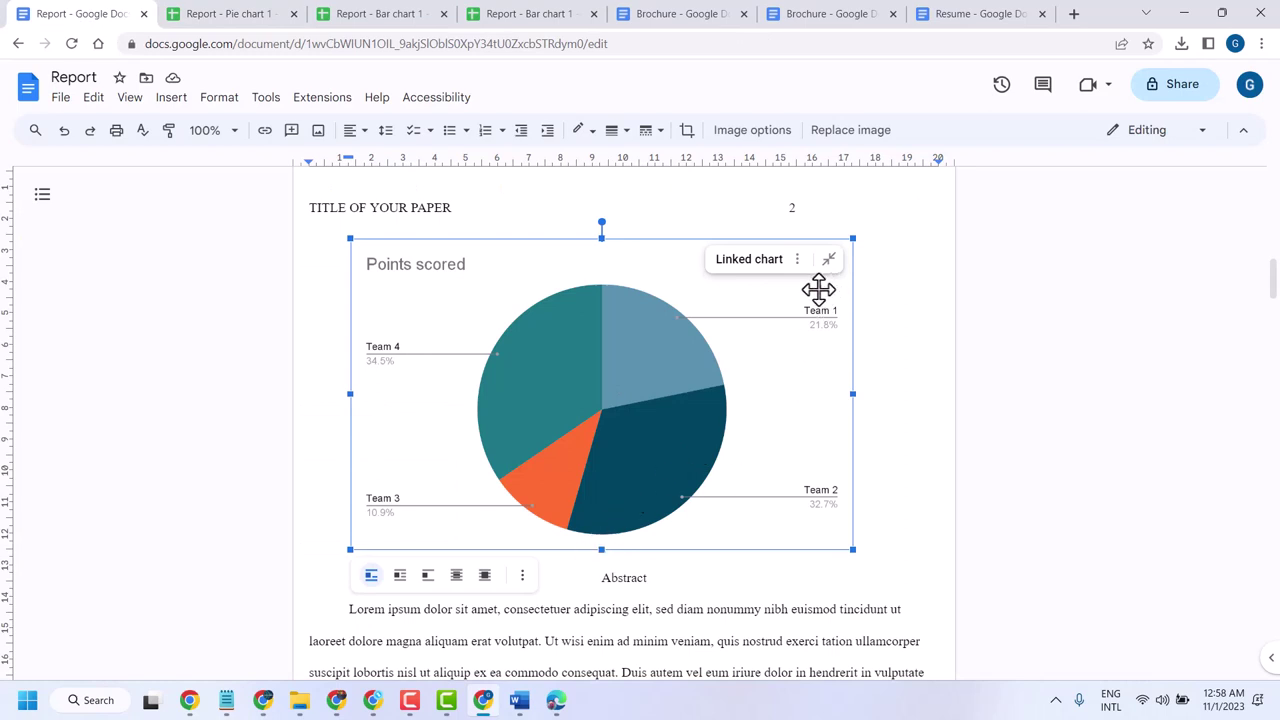
Unlink the pie chart from its Report - Pie chart 1 source, then deselect it
click(797, 262)
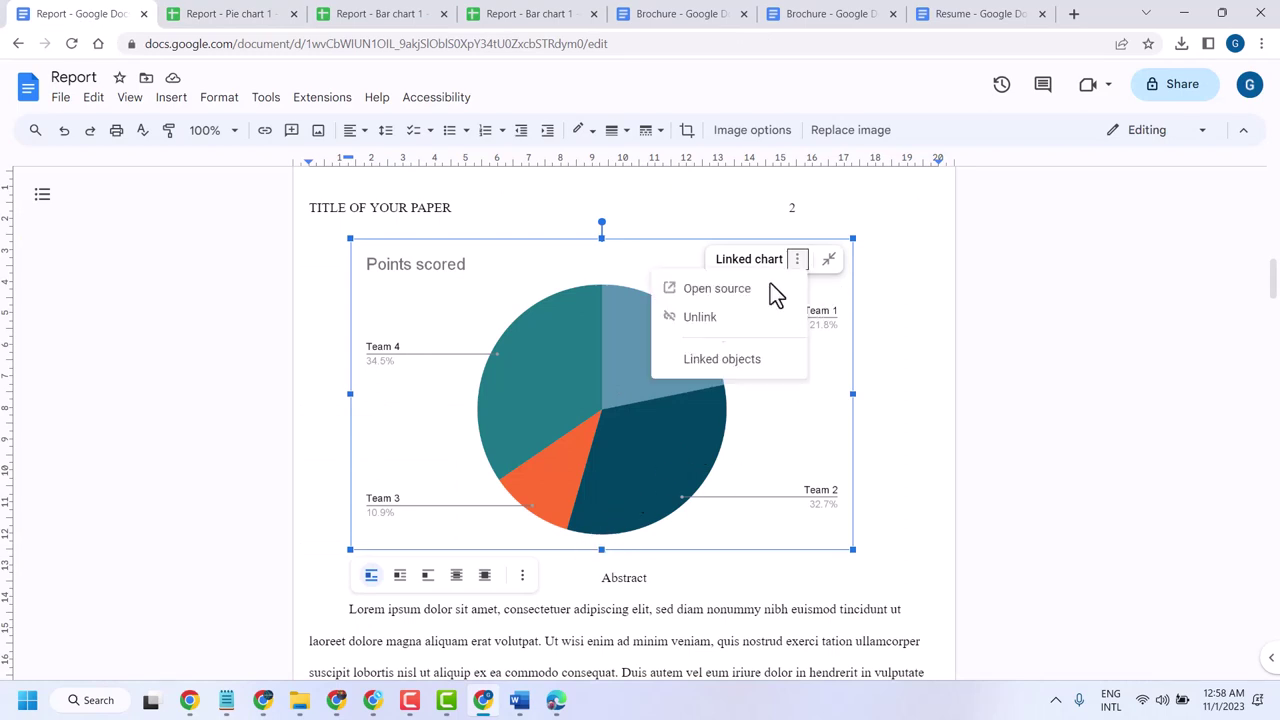
click(689, 326)
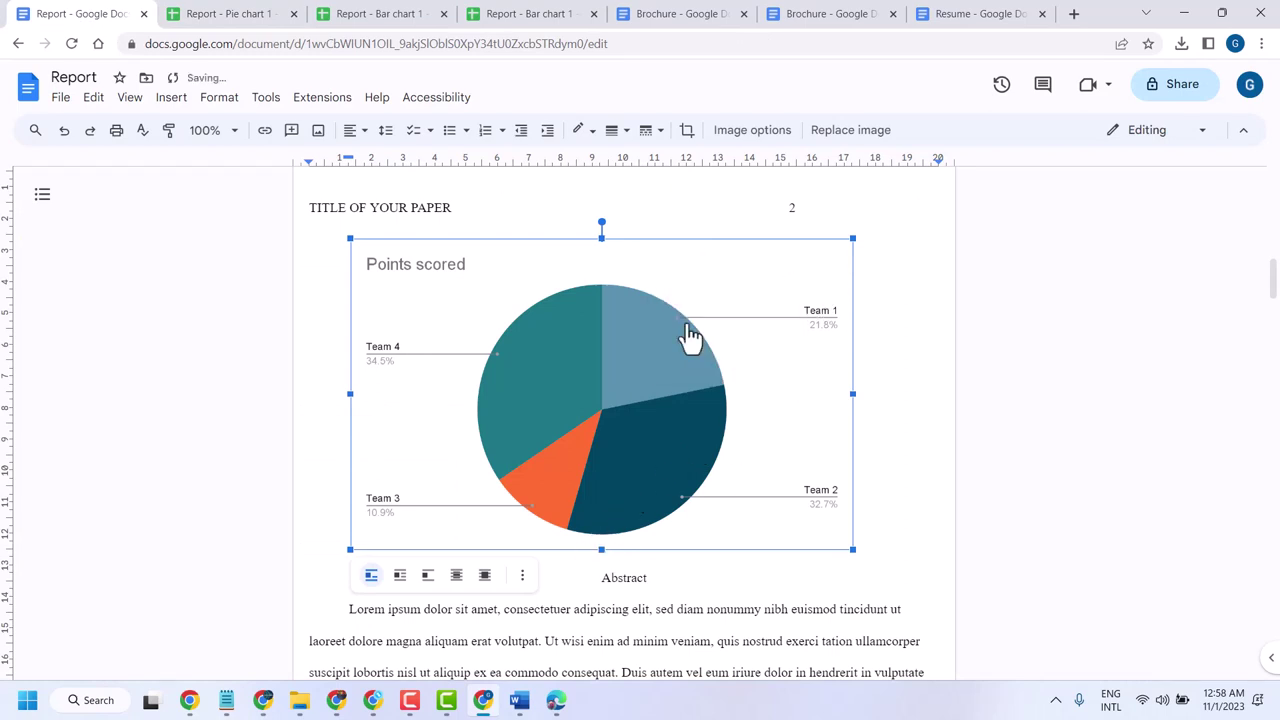
scroll(516, 530, down, 2)
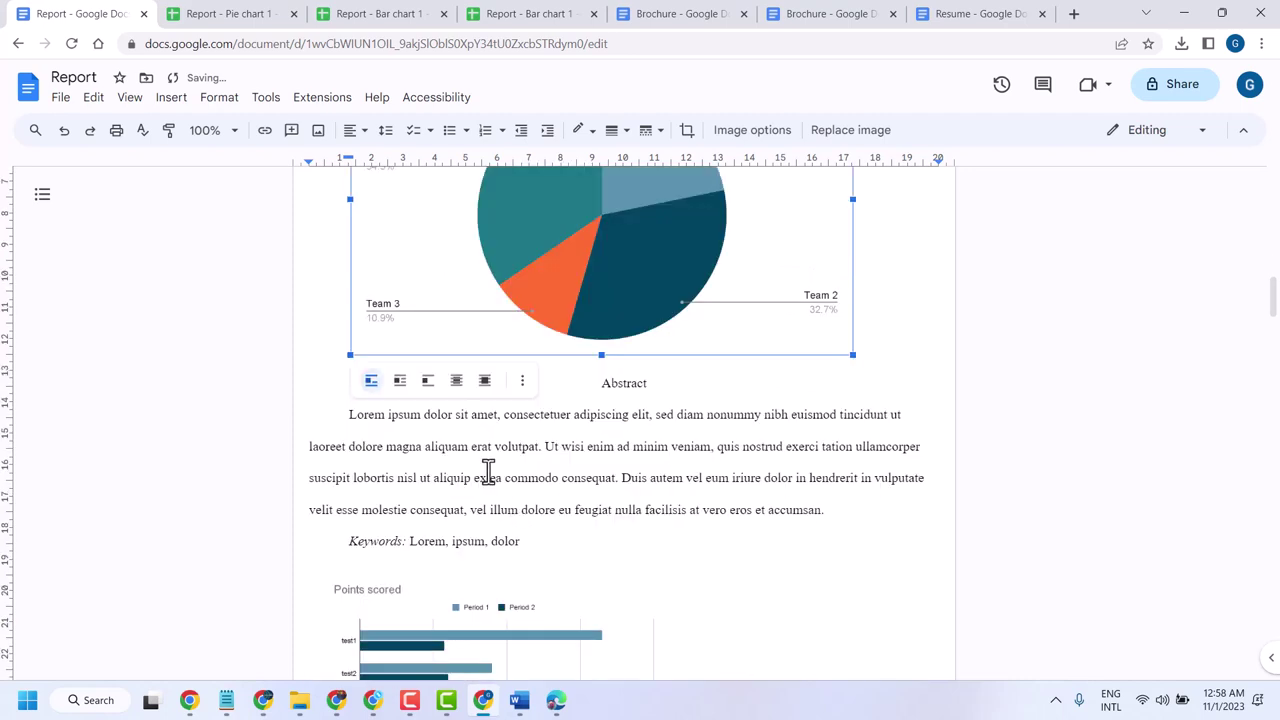
click(488, 470)
scroll(489, 471, down, 5)
scroll(505, 475, down, 1)
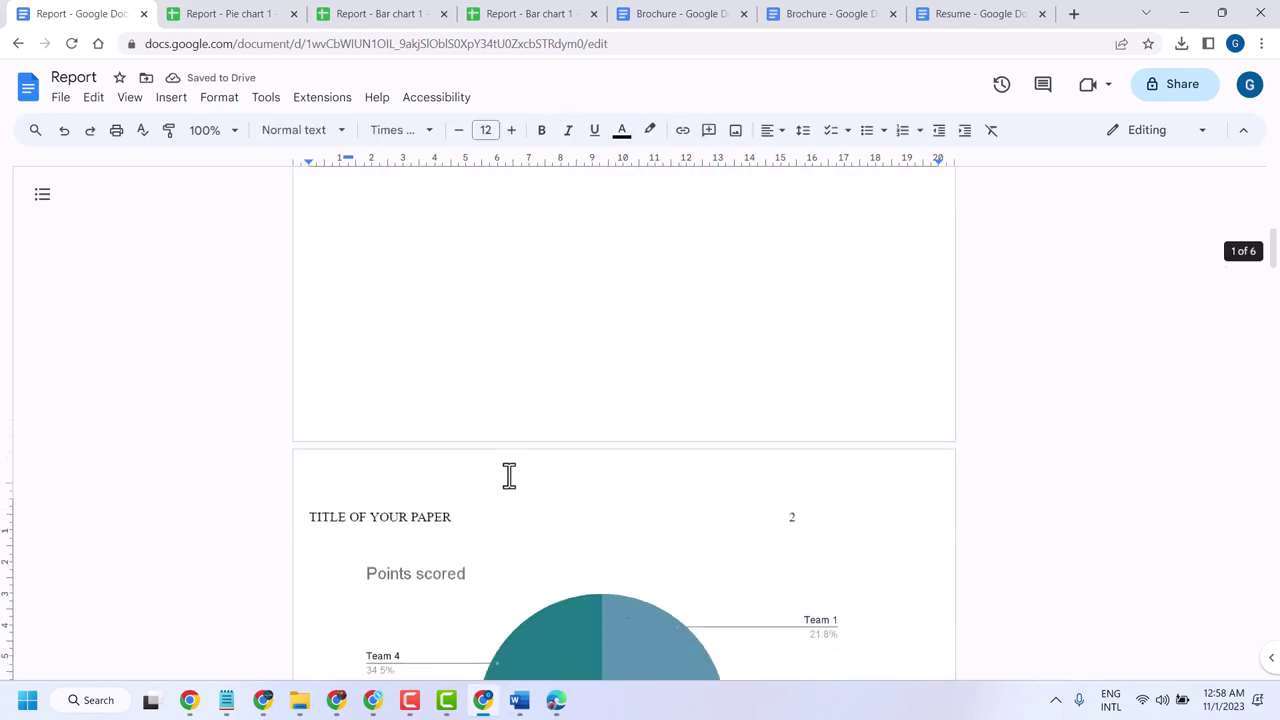
scroll(509, 477, down, 1)
scroll(507, 475, down, 2)
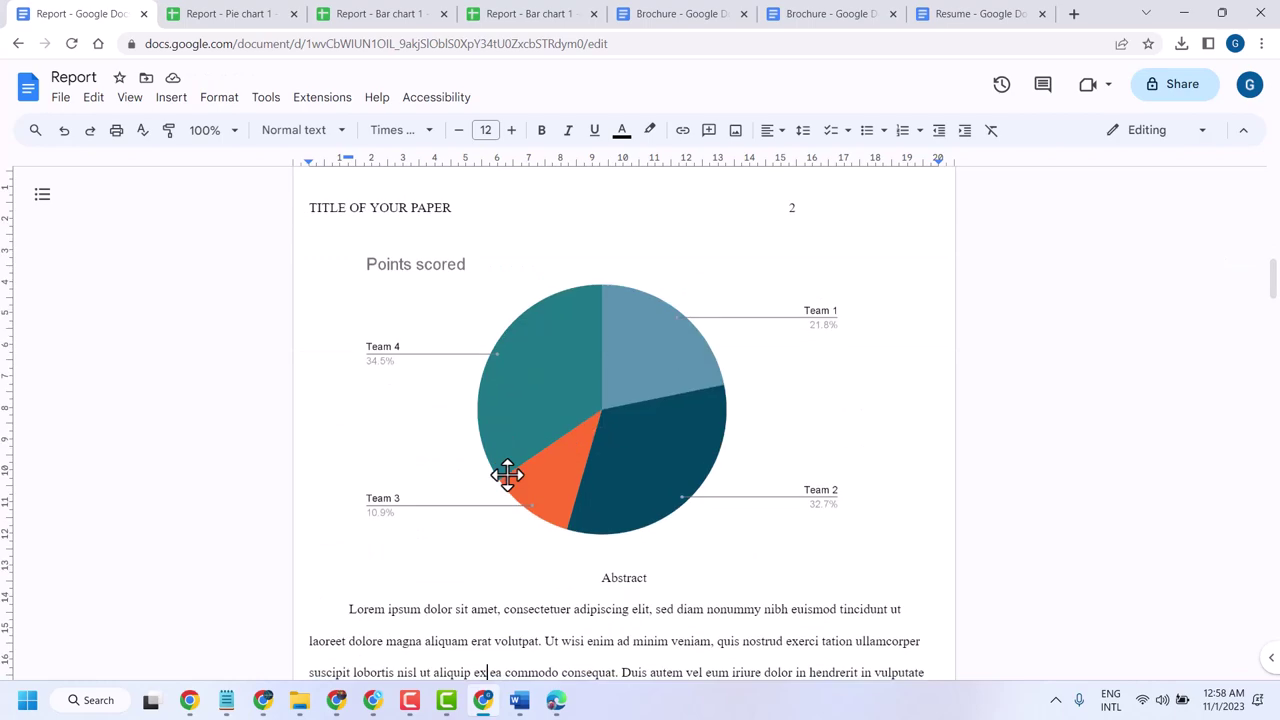